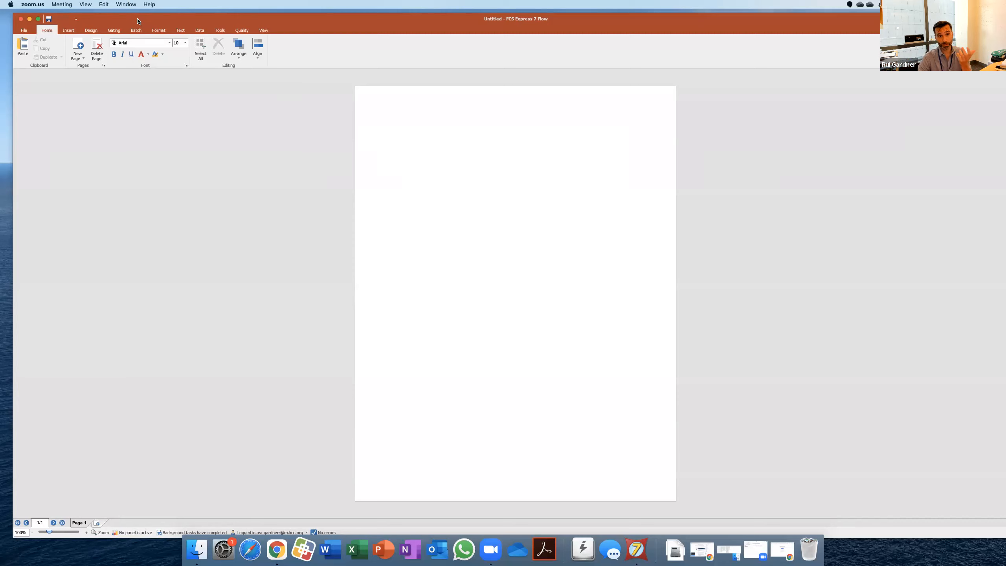
# Show the FCS Express startup screen and open its online learning tutorials.
pyautogui.click(122, 18)
pyautogui.moveTo(121, 16)
pyautogui.mouseDown()
pyautogui.moveTo(109, 16)
pyautogui.moveTo(129, 17)
pyautogui.mouseUp()
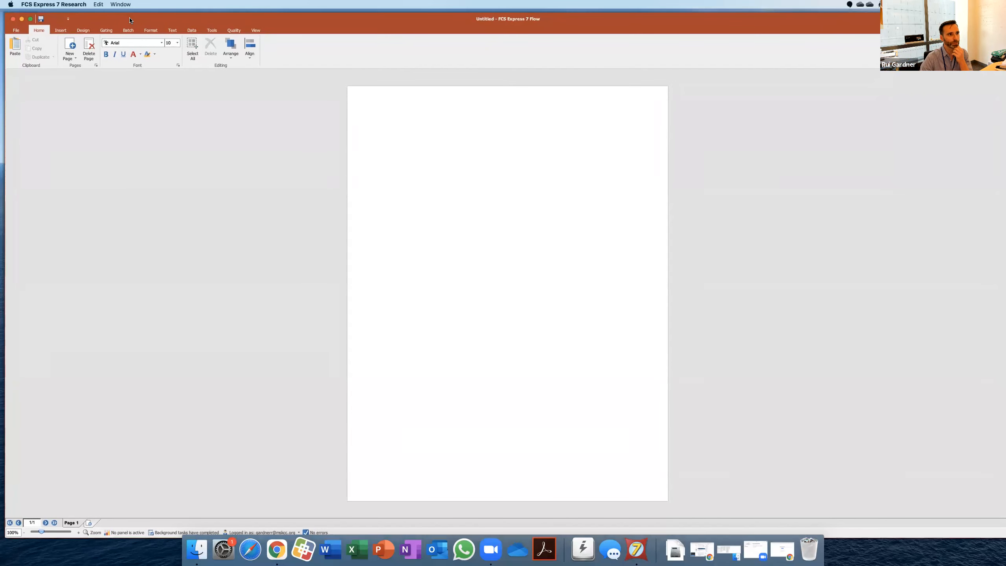
pyautogui.click(256, 31)
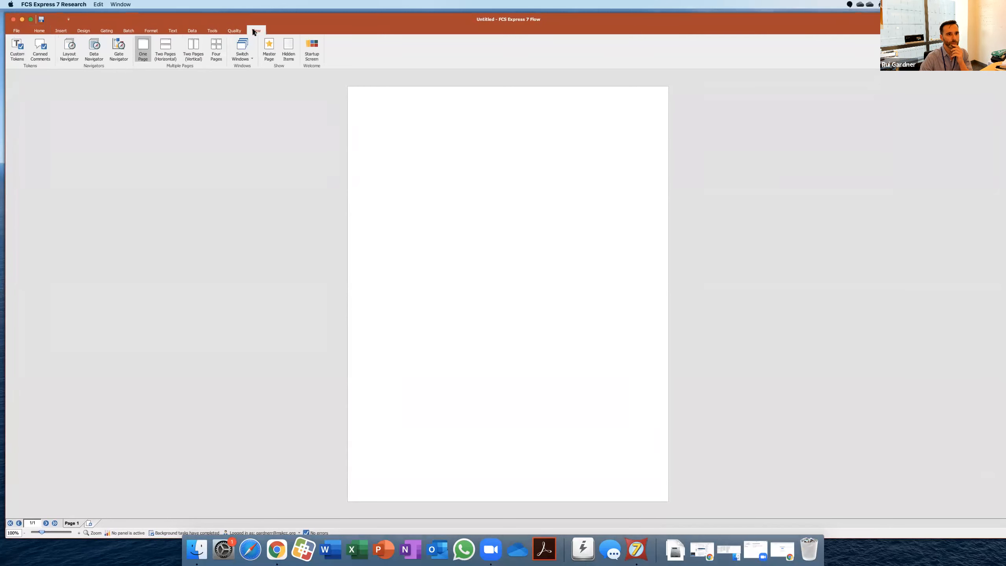
pyautogui.click(317, 54)
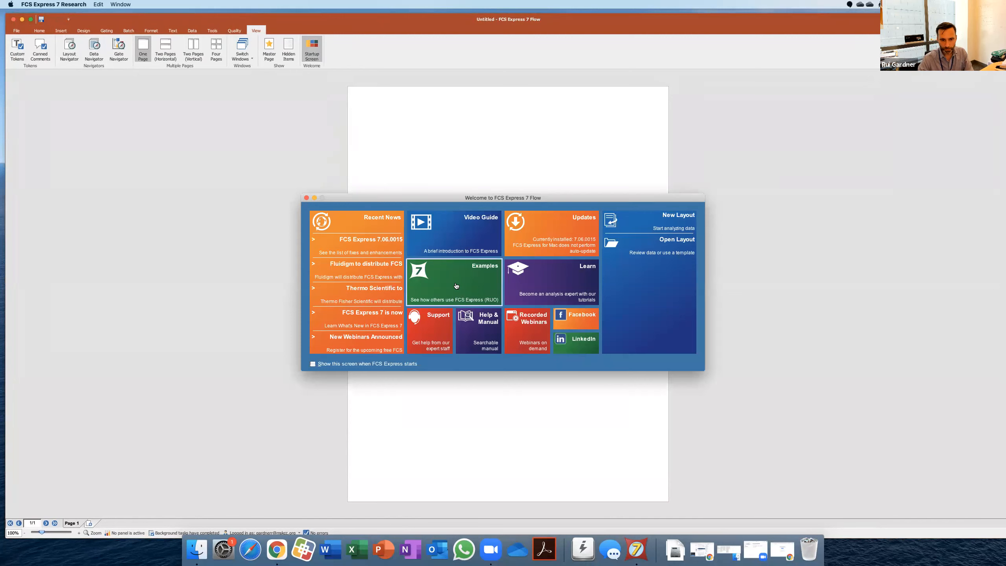
pyautogui.click(530, 287)
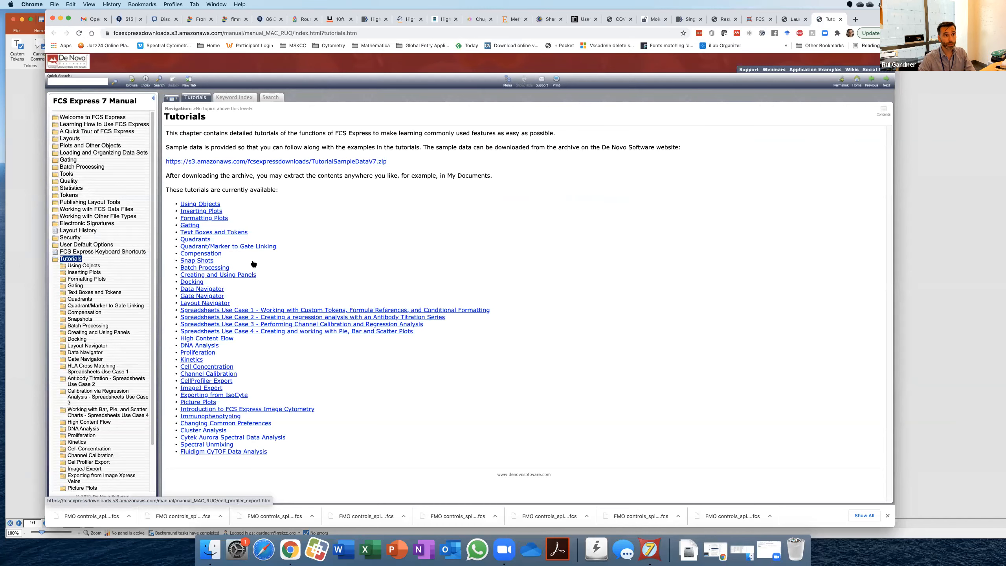
# Open the account's Videos page on the De Novo Software site and look through the video categories.
pyautogui.click(758, 19)
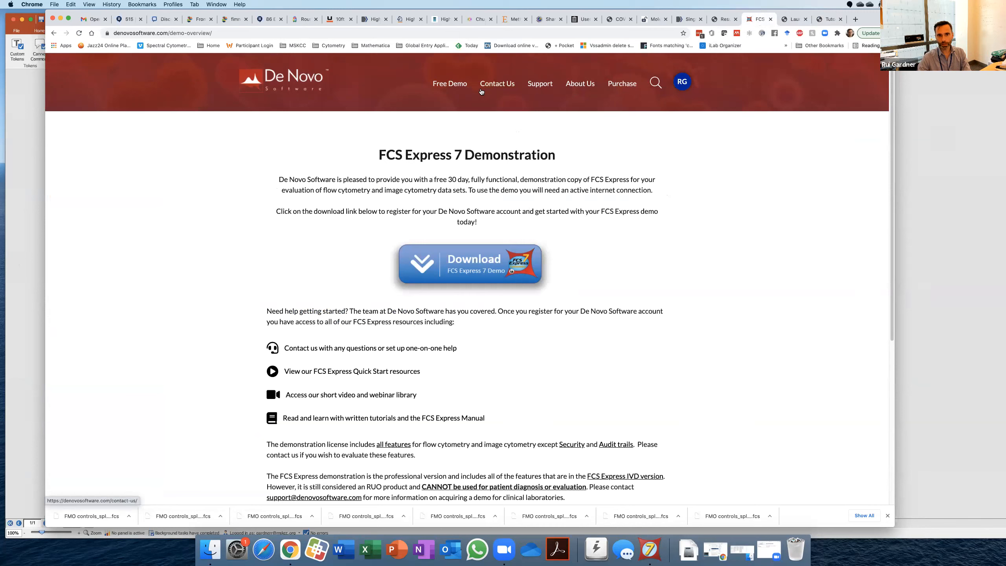
pyautogui.click(682, 85)
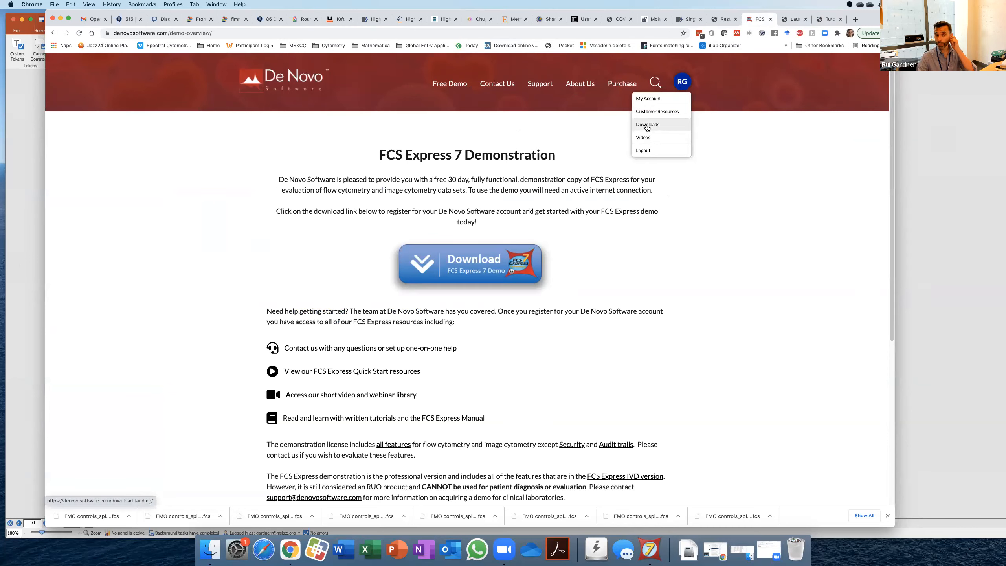
pyautogui.click(646, 138)
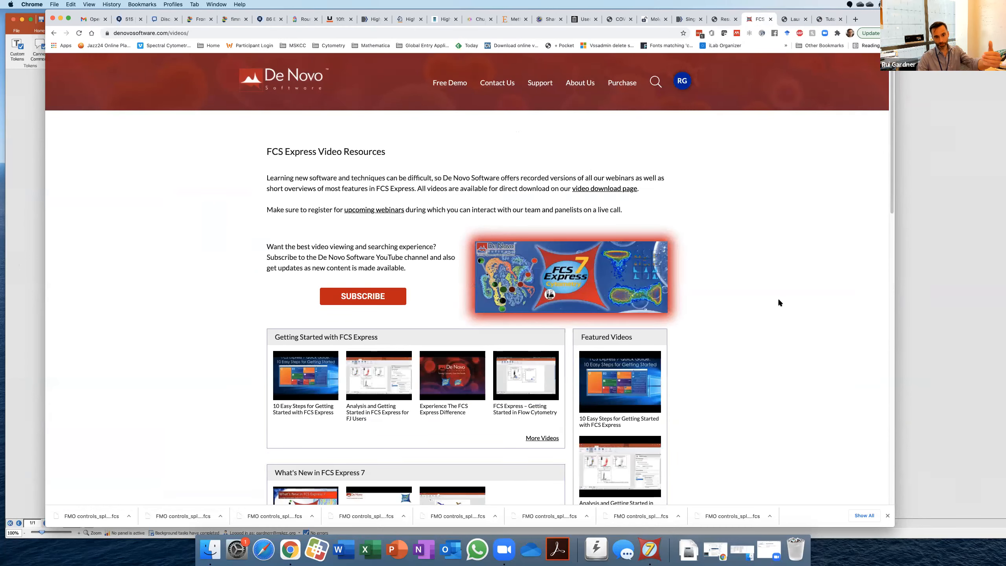
pyautogui.scroll(-5, 779, 300)
pyautogui.scroll(-2, 778, 301)
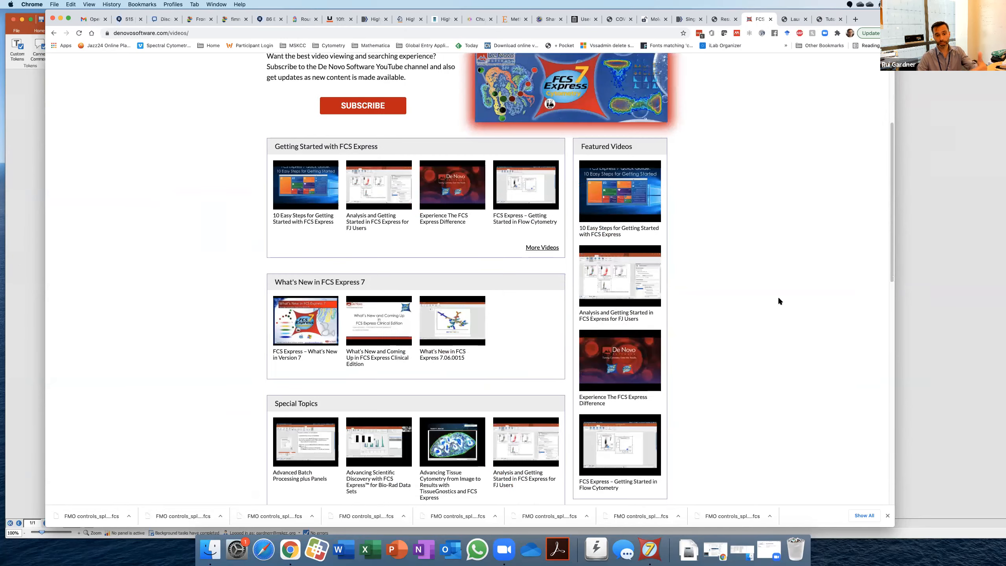
pyautogui.scroll(-3, 755, 294)
pyautogui.scroll(-3, 733, 286)
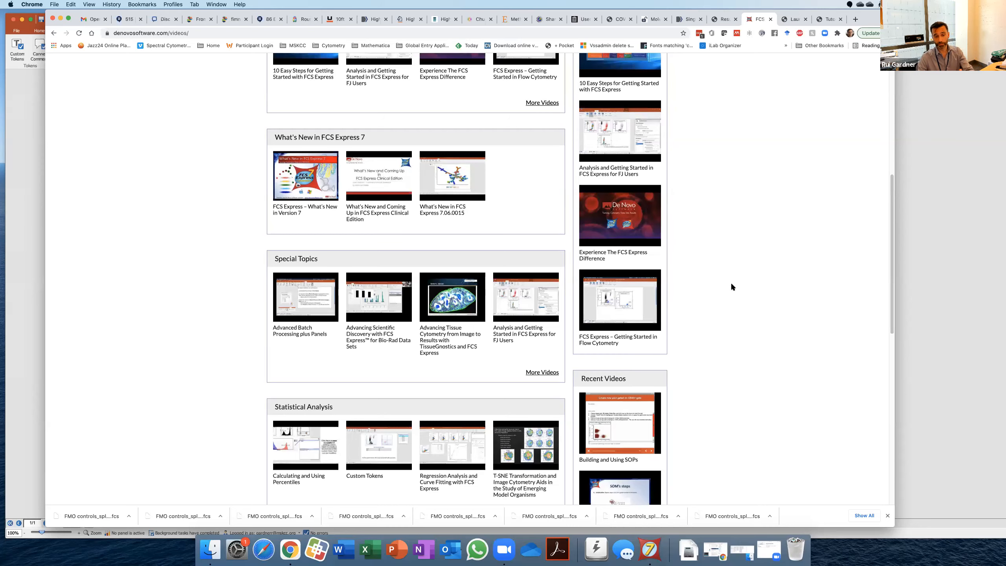
pyautogui.scroll(-10, 719, 289)
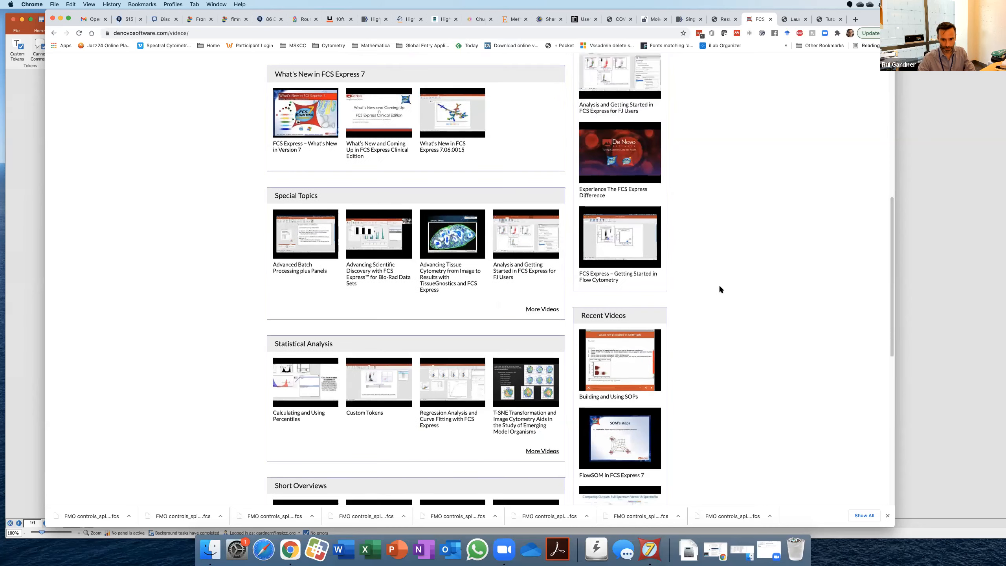
pyautogui.scroll(20, 718, 285)
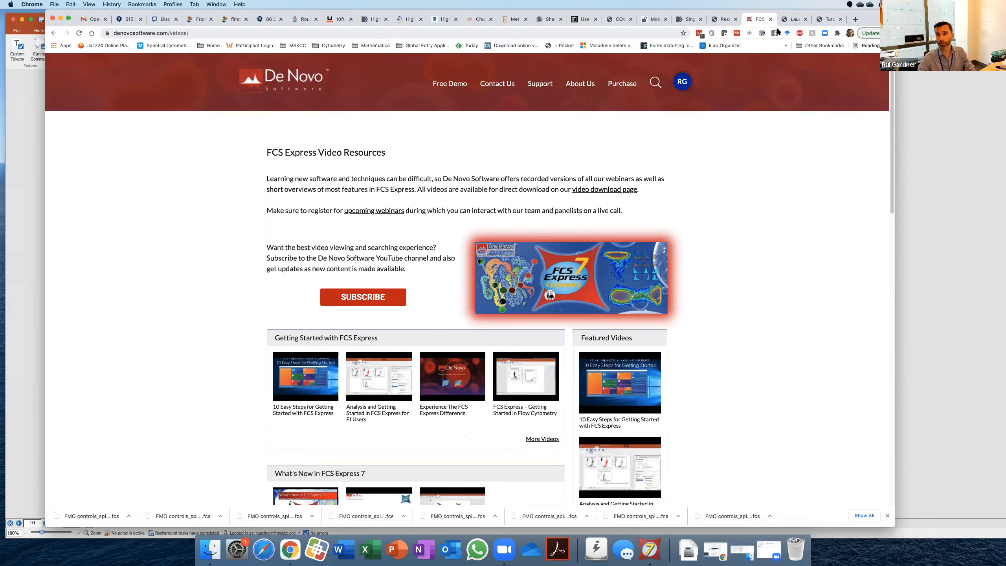
# Go to fccf.mskcc.org and open the core facility's Analysis Software training page.
pyautogui.click(794, 20)
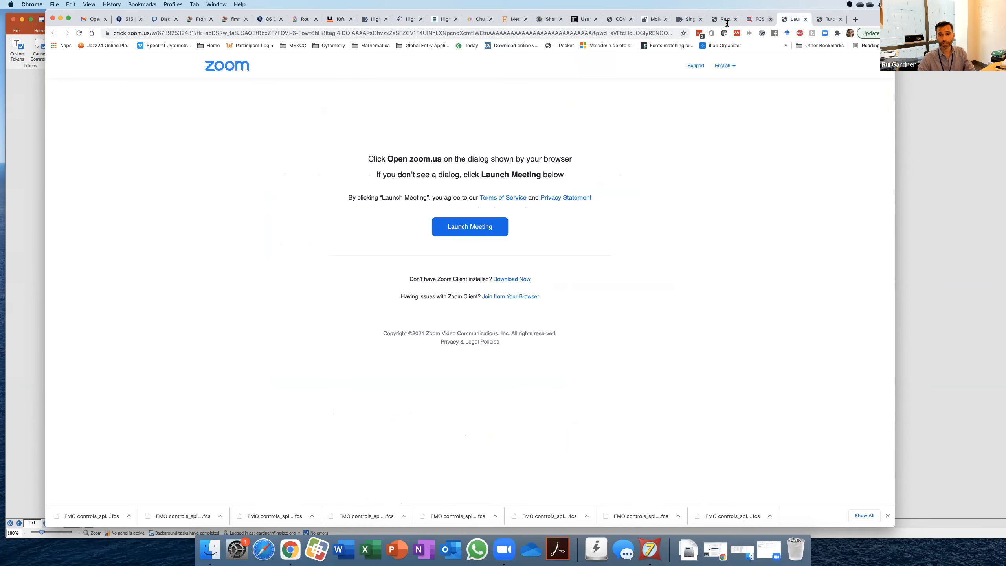
pyautogui.click(627, 33)
pyautogui.write('fcc')
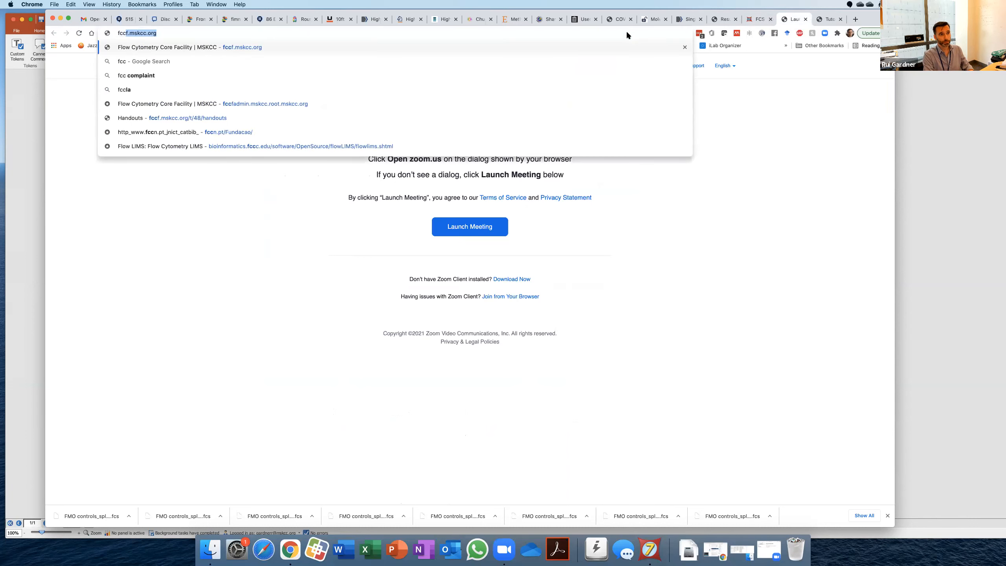
pyautogui.press('Return')
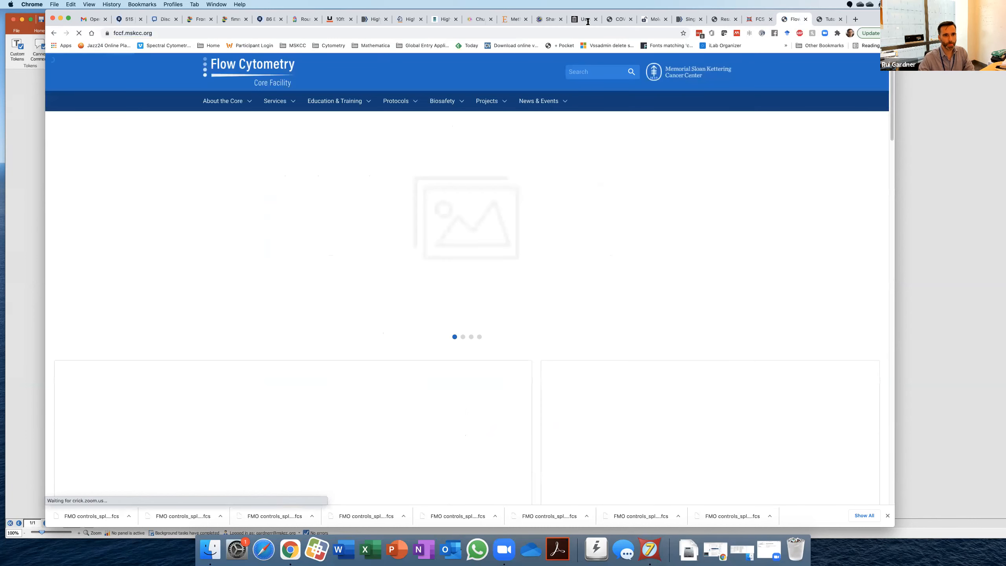
pyautogui.moveTo(335, 96)
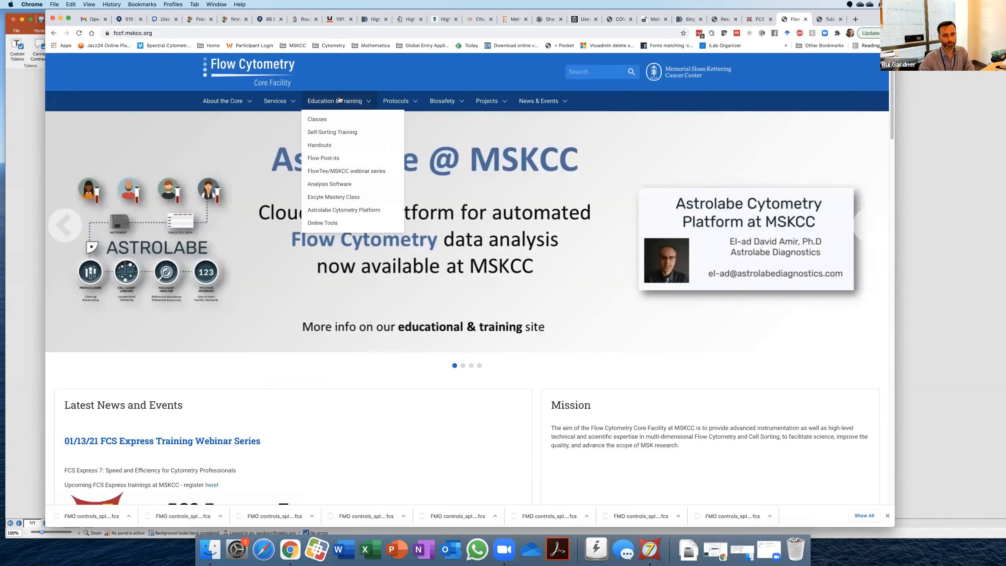
pyautogui.click(344, 185)
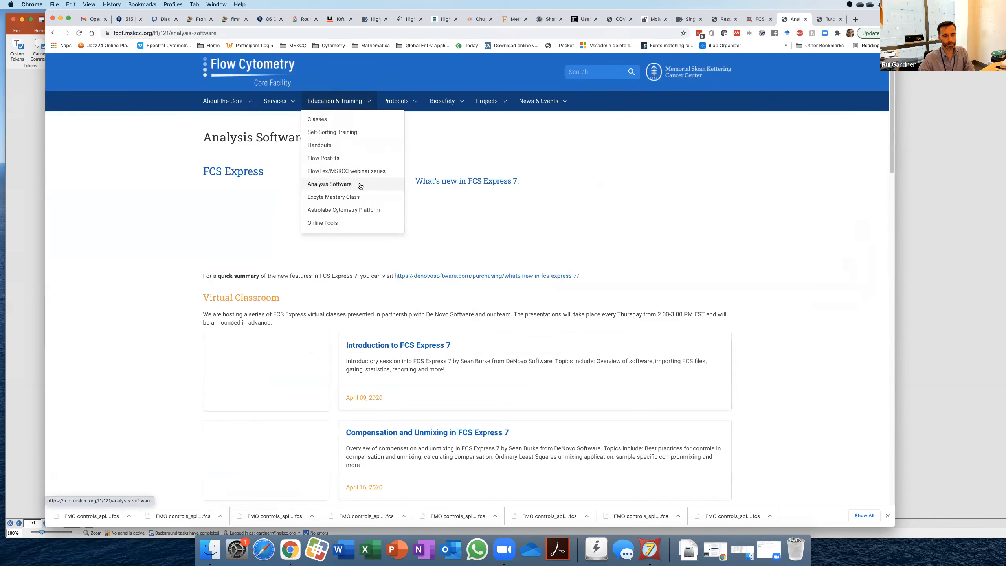
# Review the FCS Express virtual classes and official learning links on the Analysis Software page.
pyautogui.scroll(-5, 812, 301)
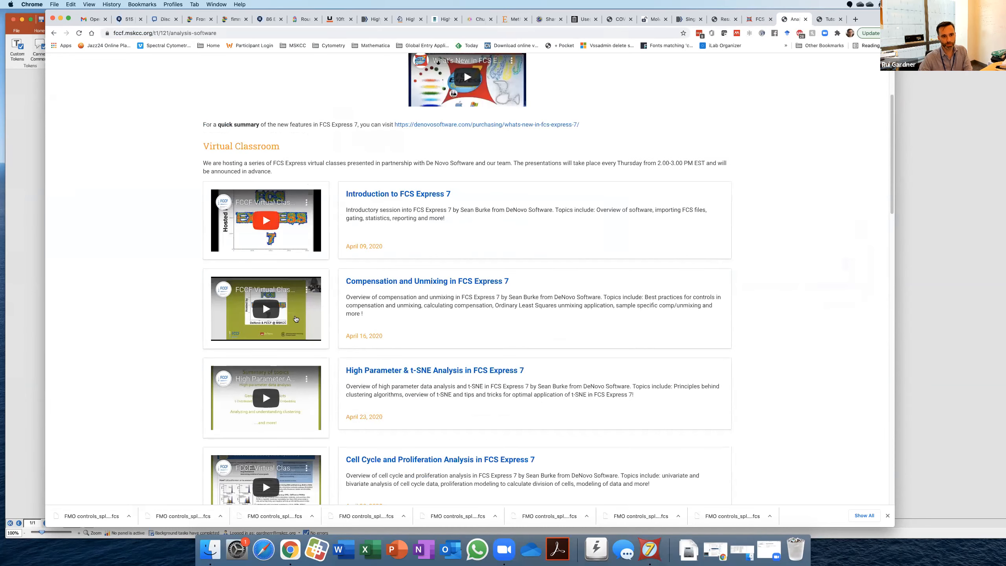
pyautogui.scroll(-8, 790, 316)
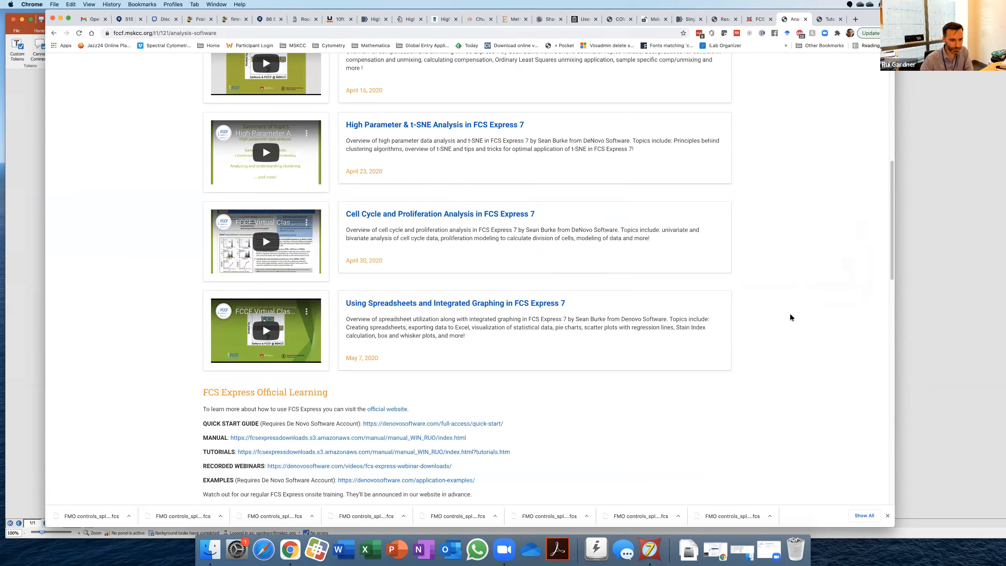
pyautogui.scroll(-1, 790, 315)
pyautogui.scroll(-5, 790, 317)
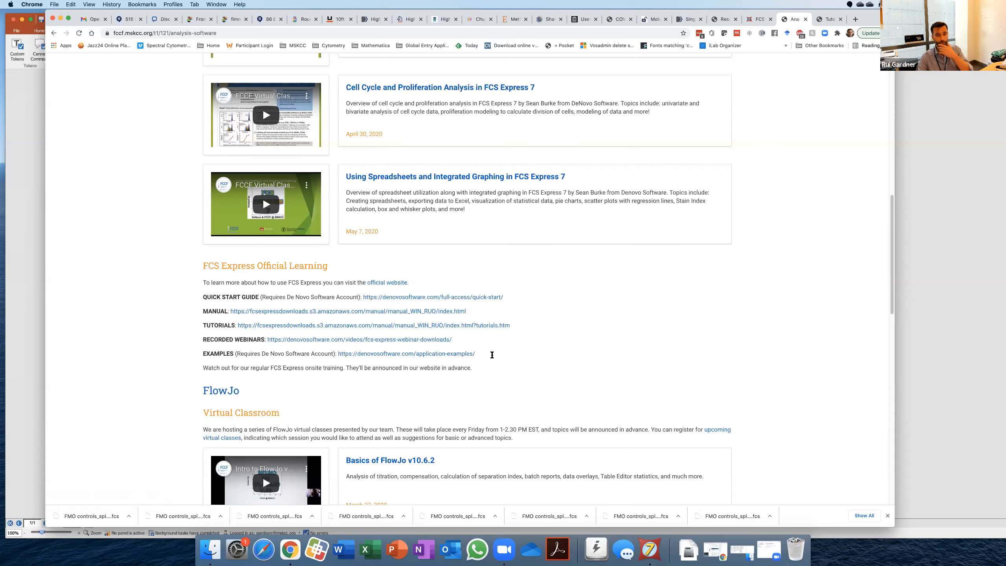
pyautogui.scroll(10, 522, 270)
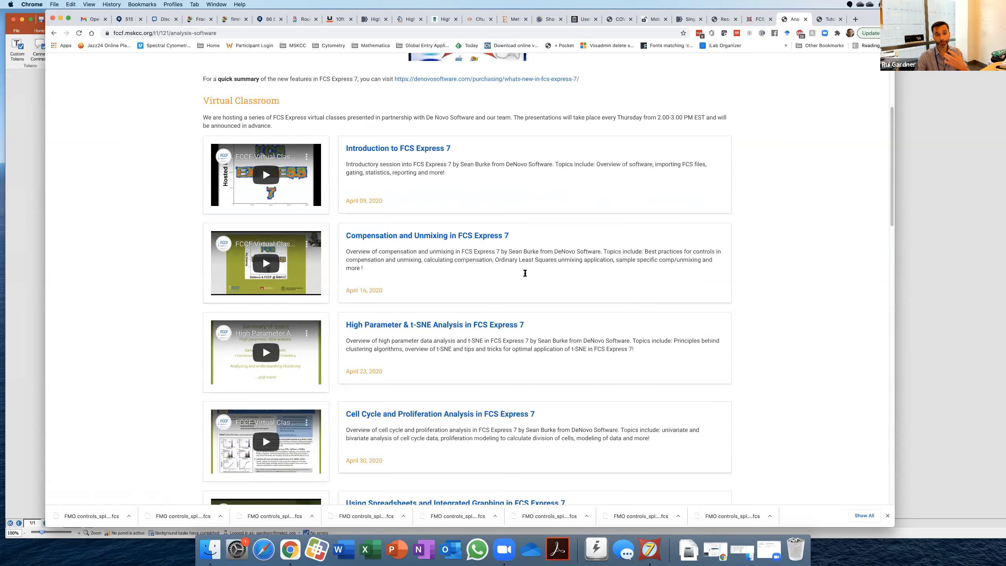
pyautogui.scroll(5, 525, 274)
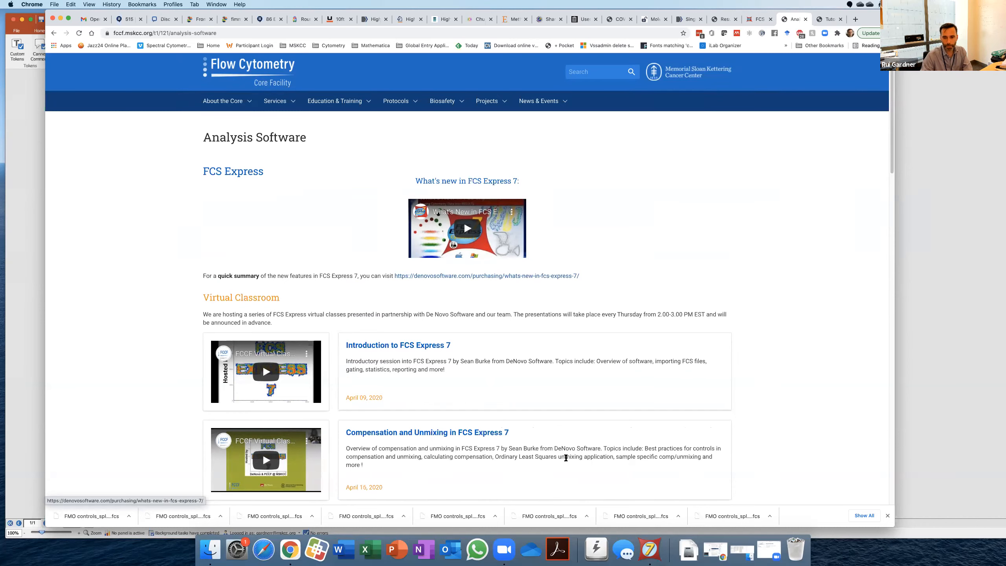
# Switch back to FCS Express and close the welcome screen to return to the blank layout.
pyautogui.click(646, 549)
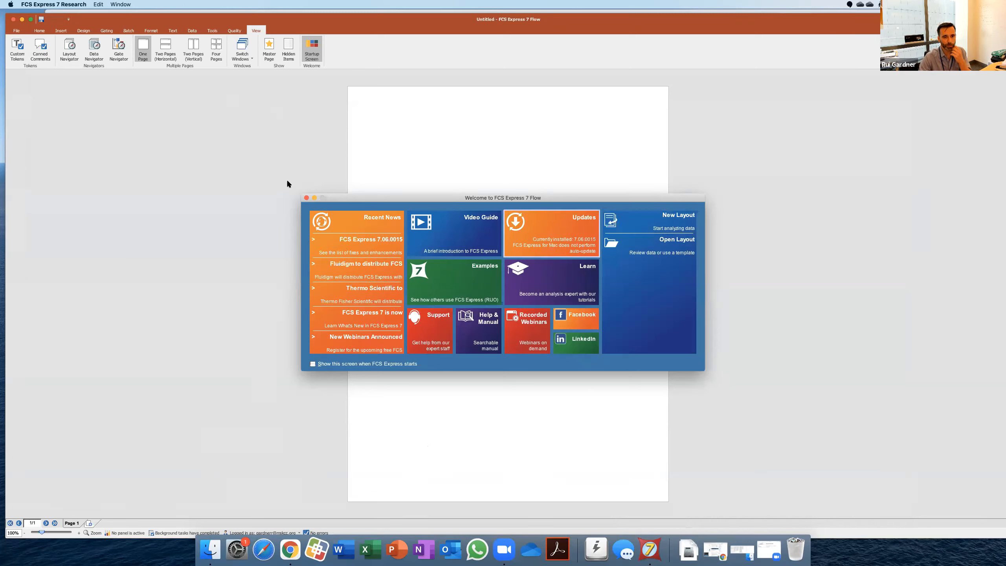
pyautogui.click(307, 198)
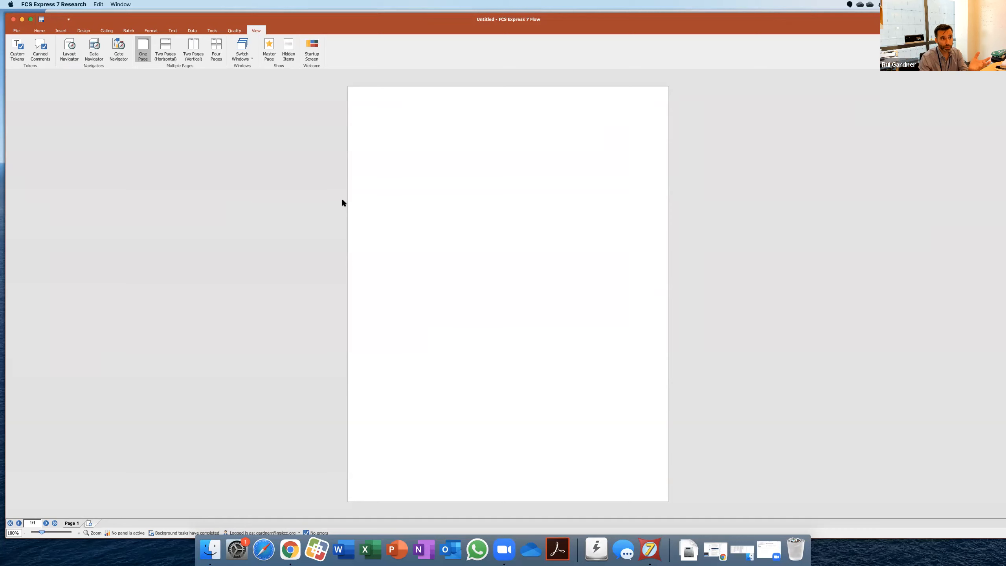
pyautogui.click(38, 31)
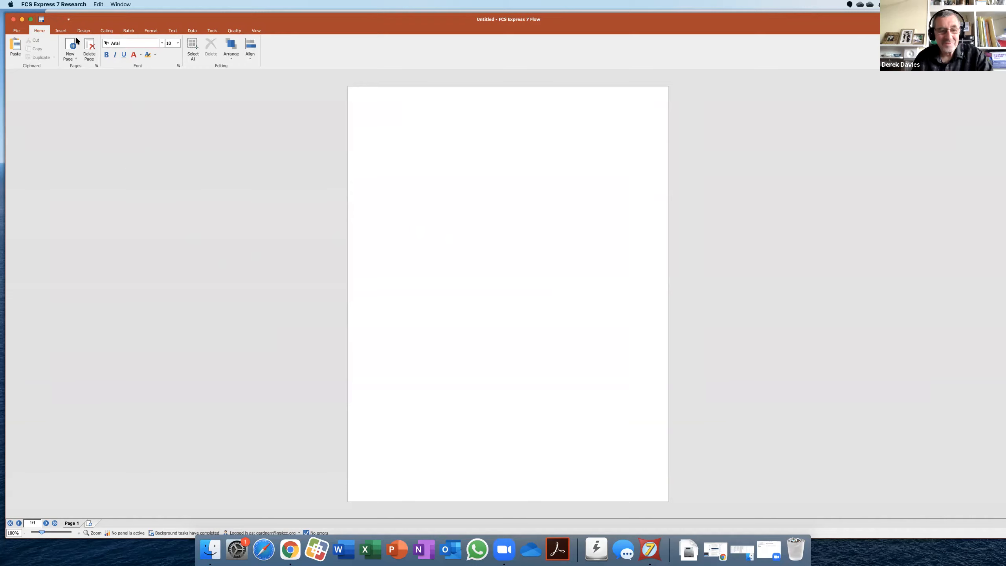
# Add samples_control spleen 1_037.fcs from the Data demo folder in Finder to the blank page as a density plot.
pyautogui.click(215, 549)
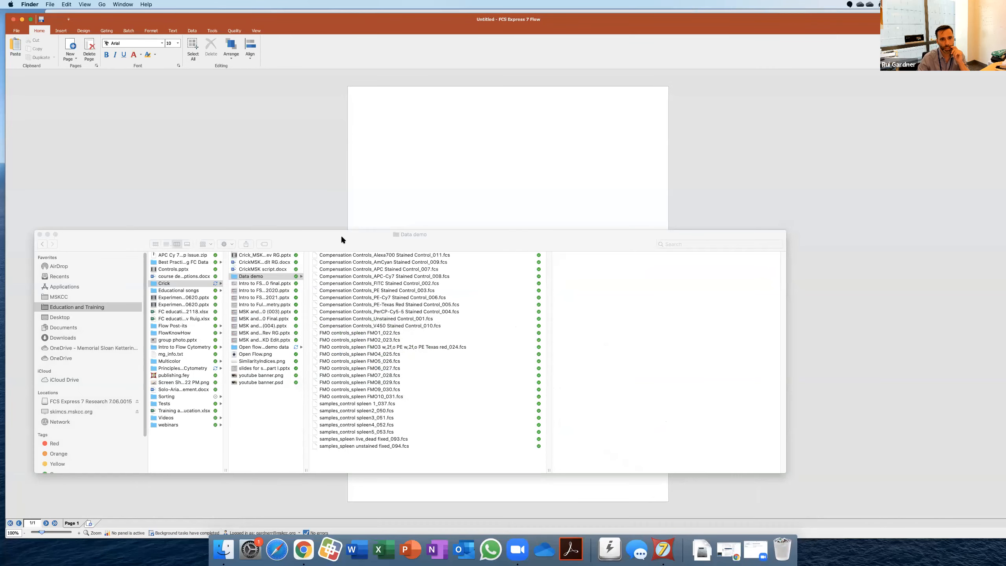
pyautogui.moveTo(328, 249); pyautogui.dragTo(276, 210)
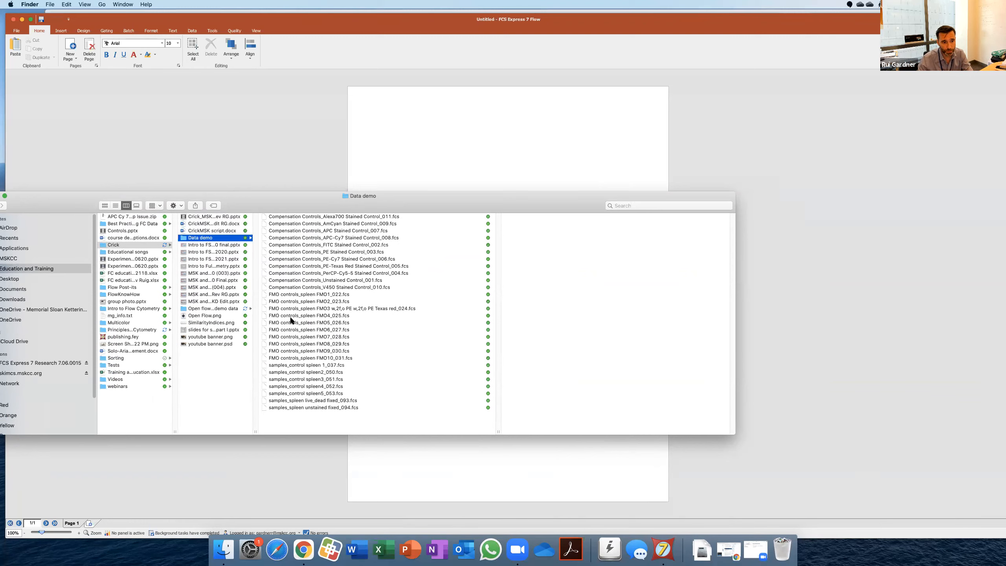
pyautogui.moveTo(293, 367); pyautogui.dragTo(440, 161)
pyautogui.moveTo(415, 202); pyautogui.dragTo(486, 409)
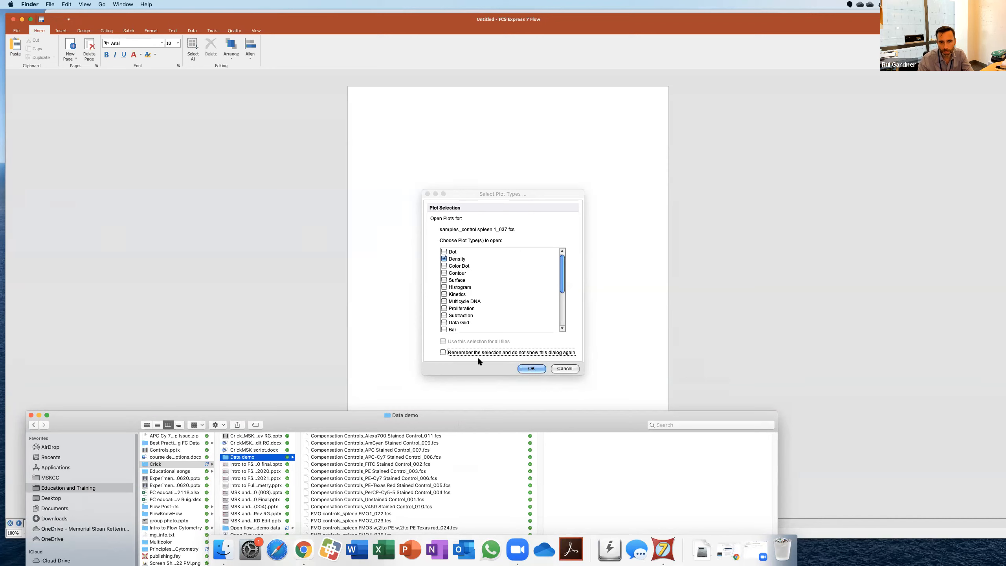
pyautogui.click(532, 368)
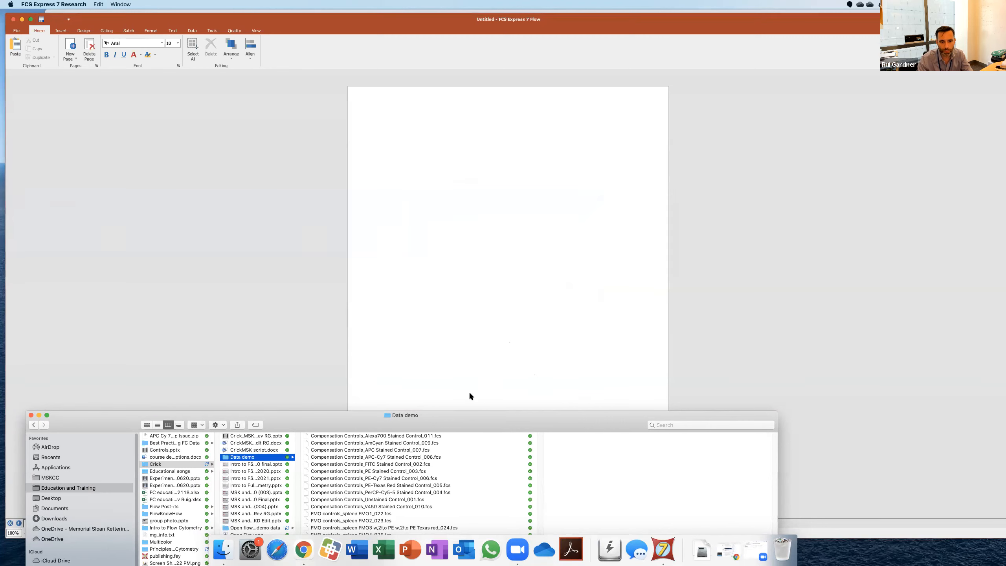
pyautogui.click(733, 320)
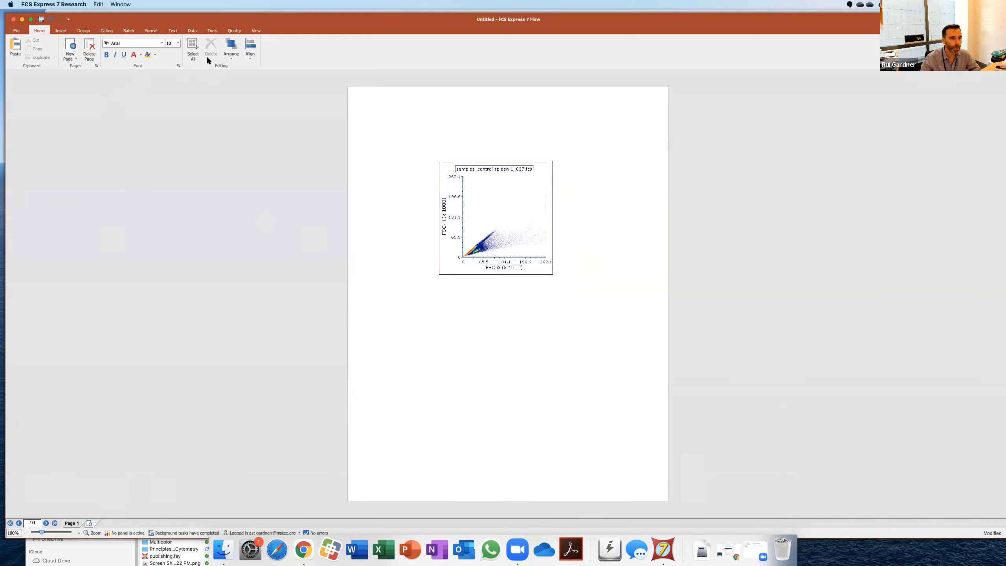
# Examine the header of samples_control spleen 1_037.fcs for the parameter settings, detector voltages and cytometer name.
pyautogui.click(193, 31)
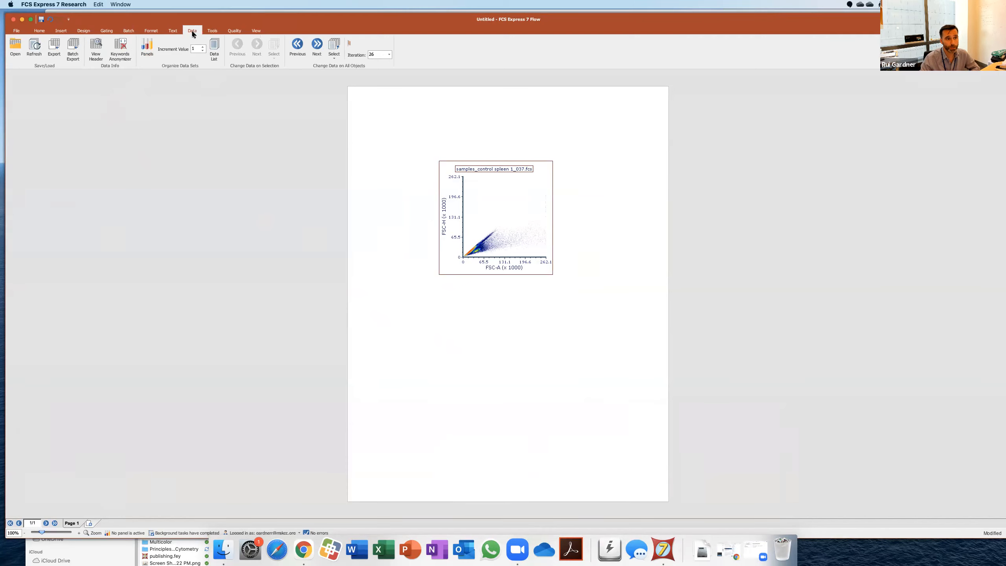
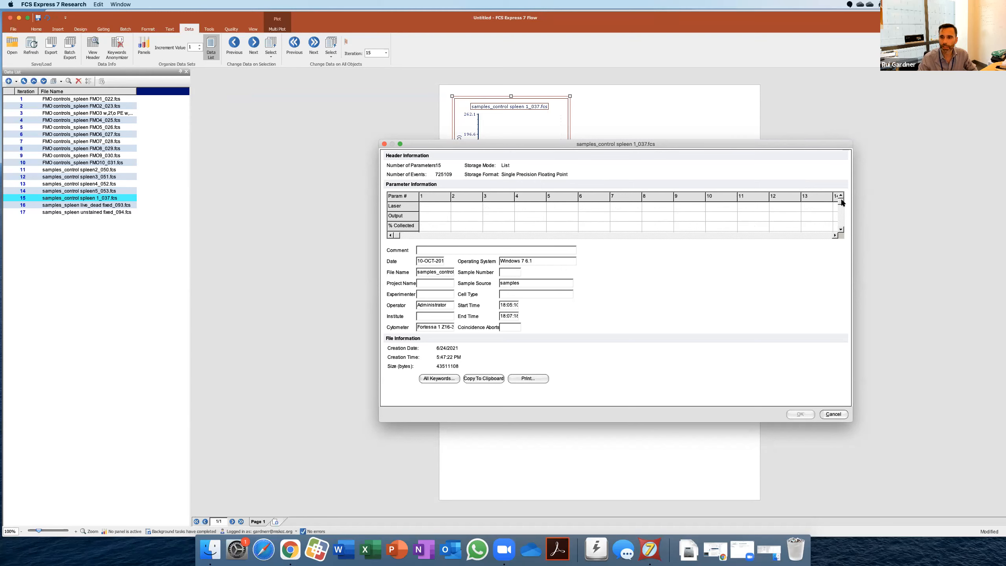
pyautogui.click(842, 220)
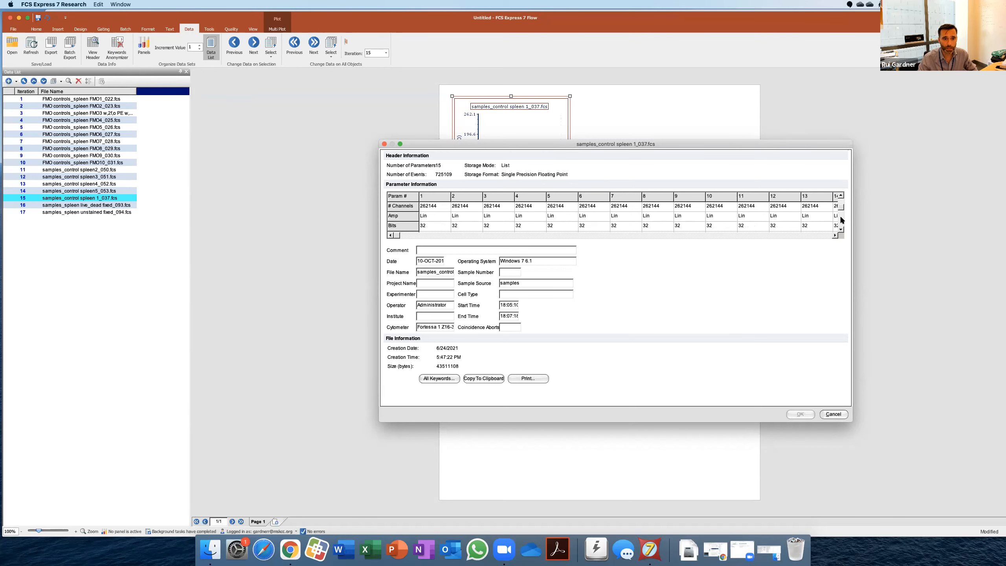
pyautogui.click(842, 221)
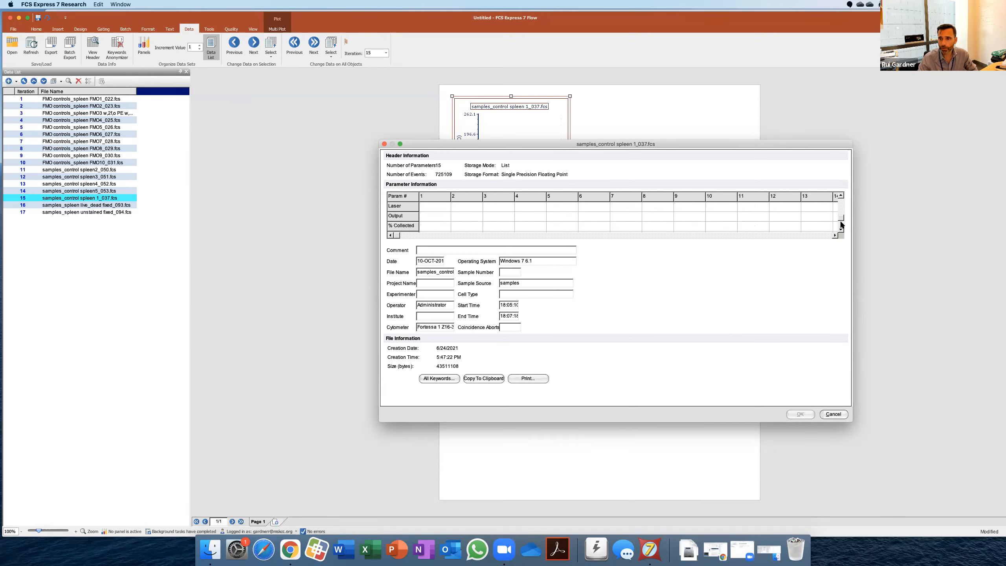
pyautogui.click(842, 225)
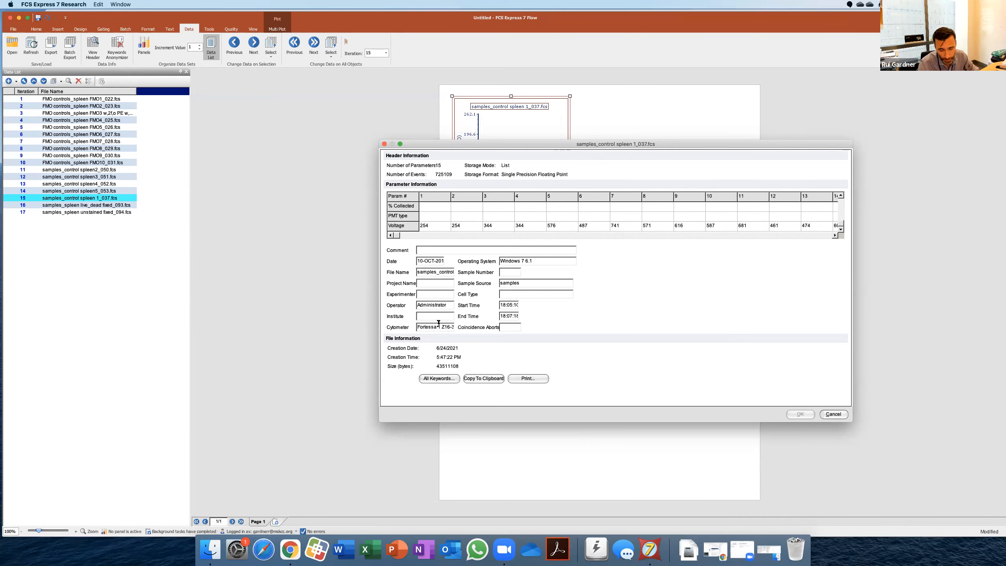
pyautogui.moveTo(448, 329)
pyautogui.mouseDown()
pyautogui.moveTo(461, 328)
pyautogui.moveTo(440, 331)
pyautogui.mouseUp()
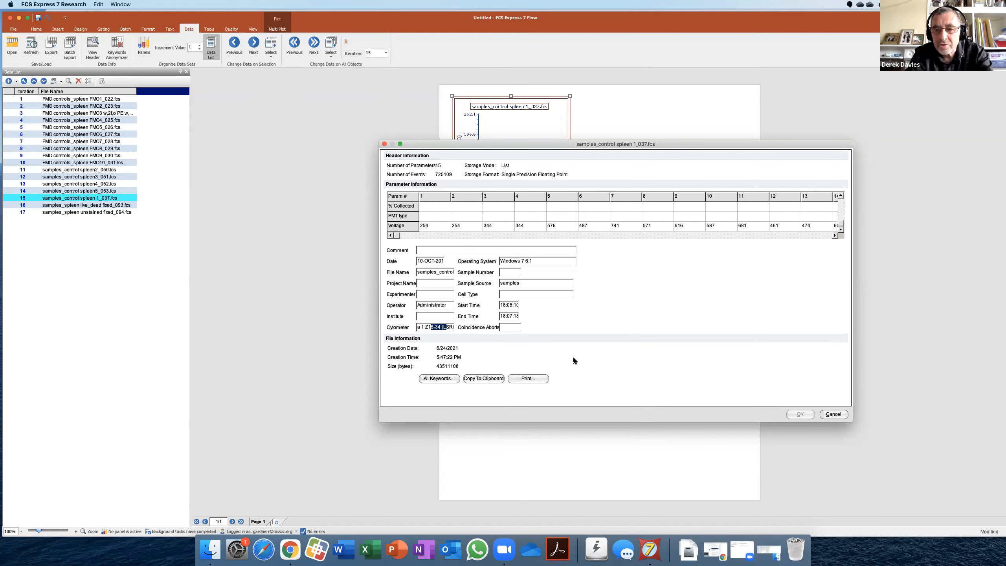
# Close the file header information and open the Compensation and Unmixing window.
pyautogui.click(384, 144)
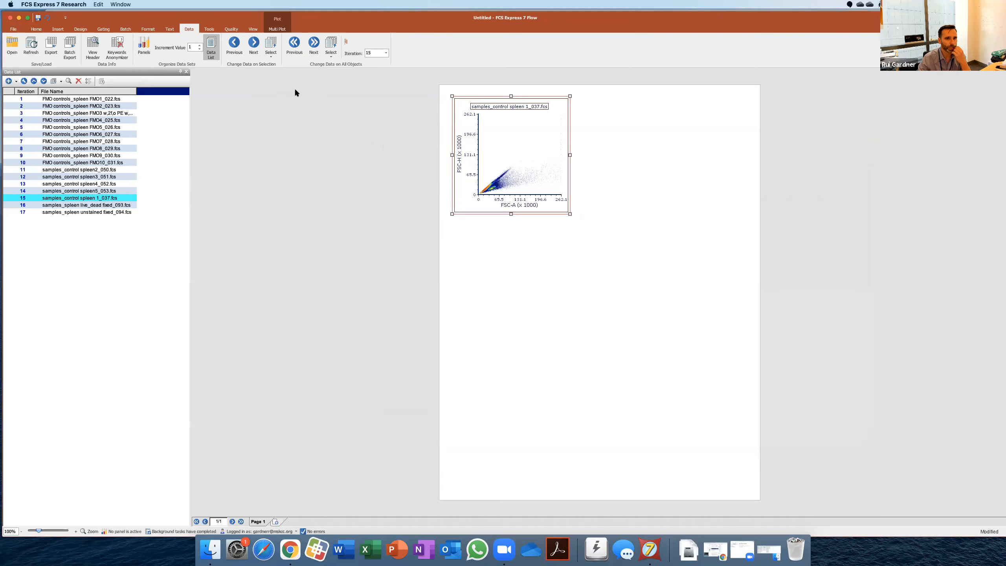
pyautogui.click(46, 30)
pyautogui.click(68, 32)
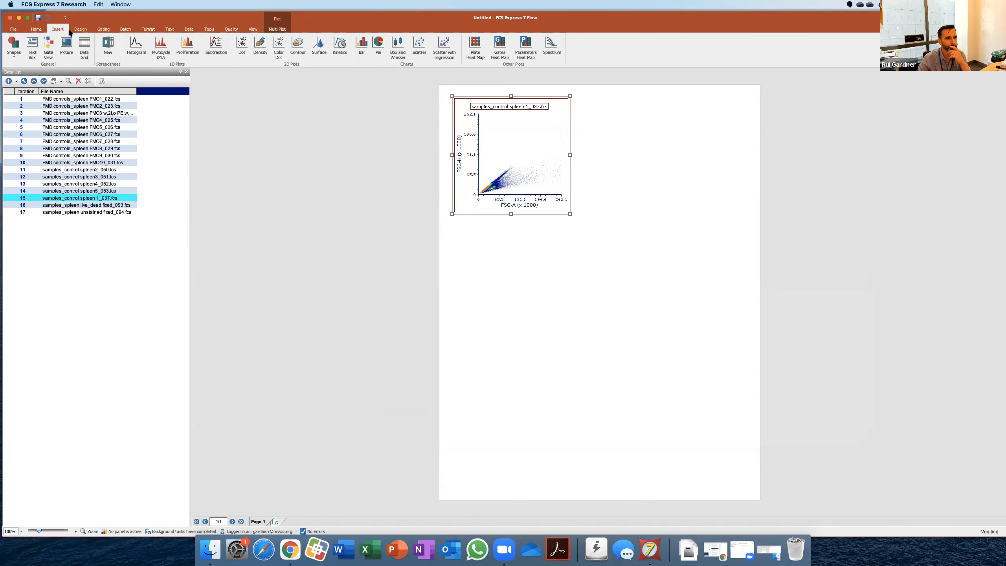
pyautogui.click(191, 29)
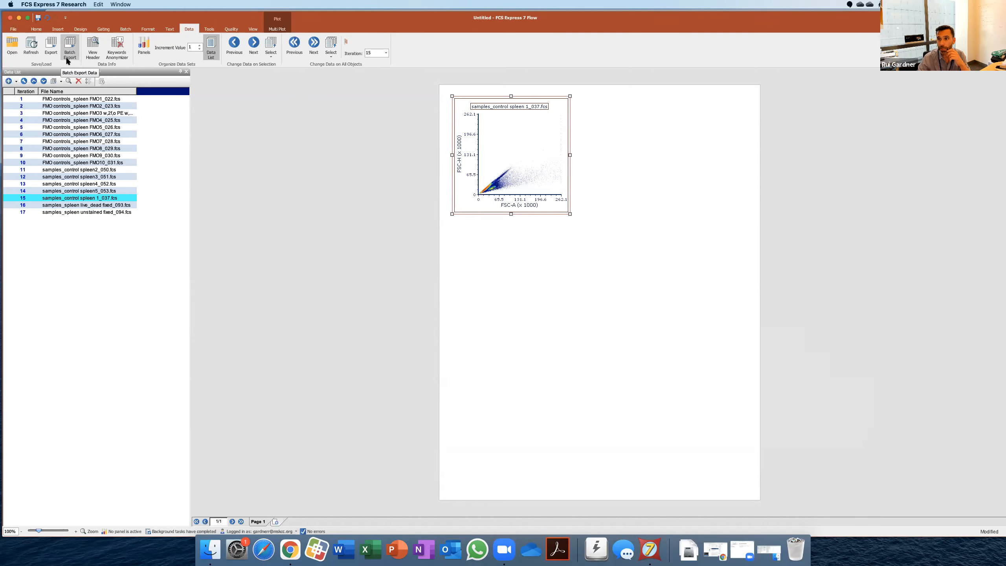
pyautogui.click(209, 29)
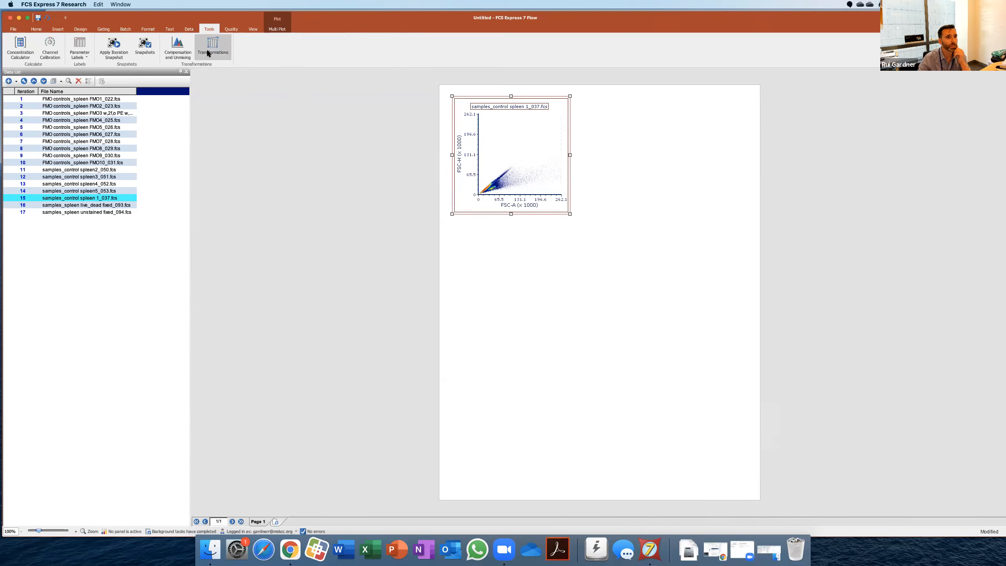
pyautogui.click(179, 51)
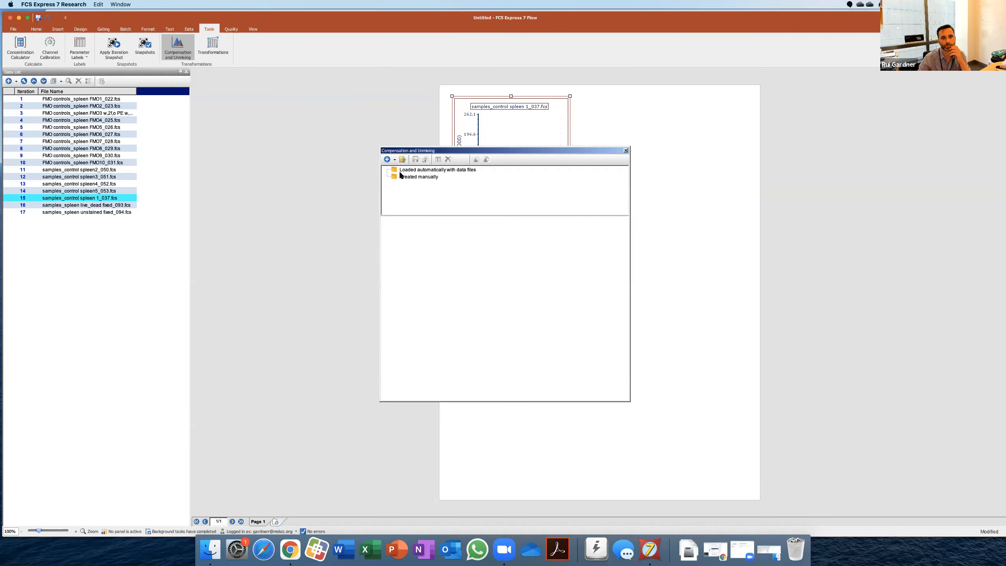
# Load samples_control spleen3_051.fcs into the density plot and expand its automatically loaded compensation entry.
pyautogui.click(23, 178)
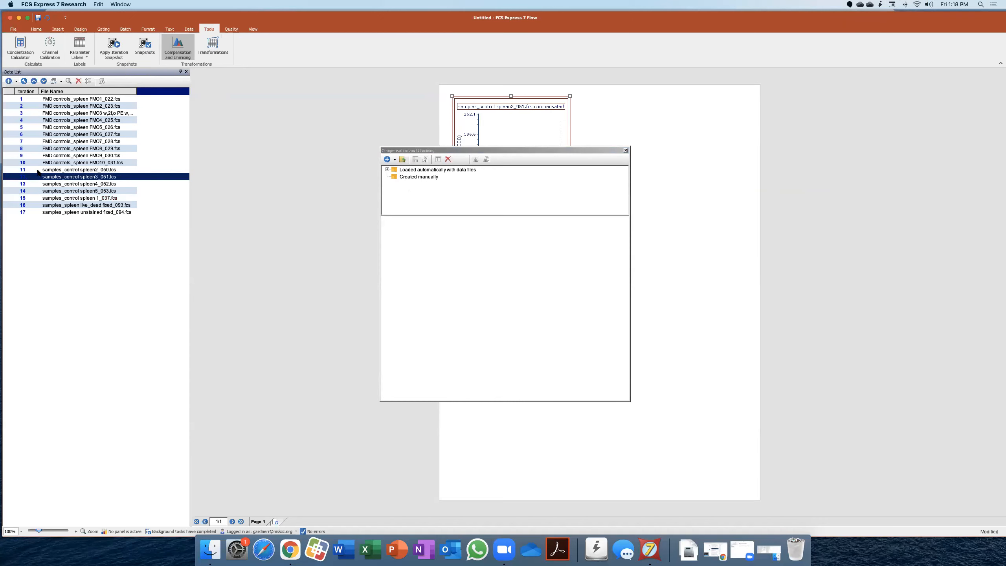
pyautogui.click(388, 170)
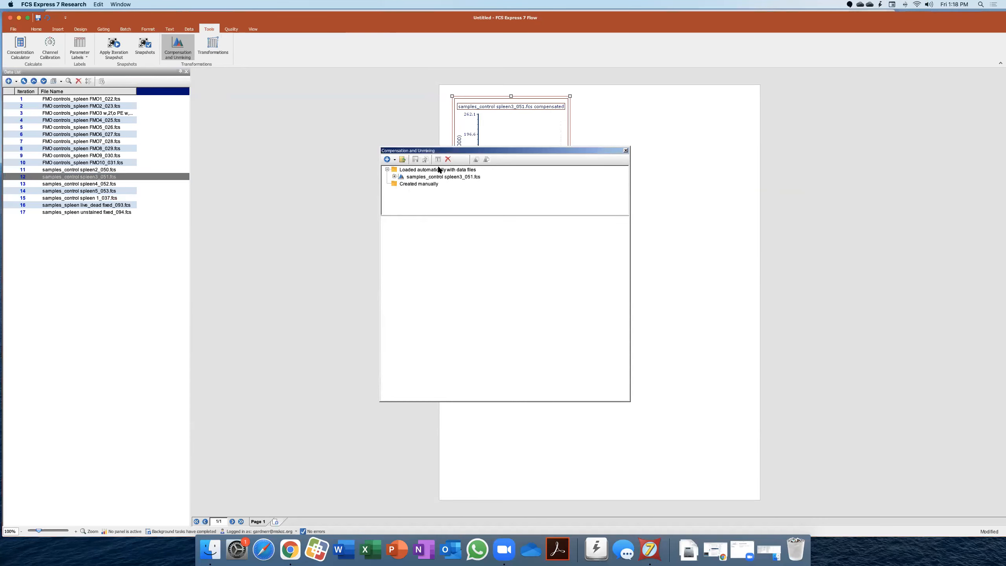
pyautogui.click(395, 176)
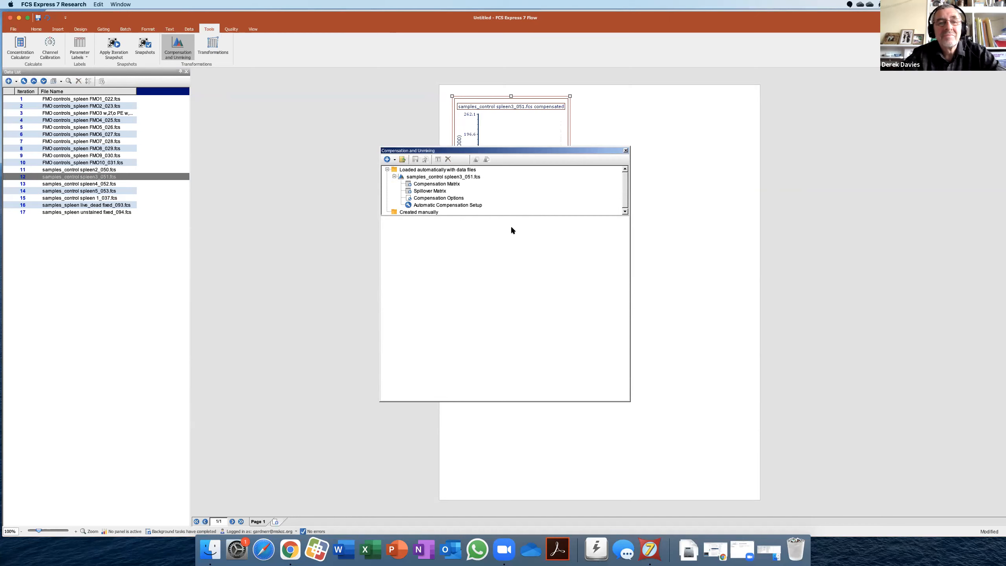
# Switch the plot through samples_control spleen4_052, spleen5_053 and spleen 1_037 to compare which compensations load with each file.
pyautogui.click(24, 184)
pyautogui.click(23, 184)
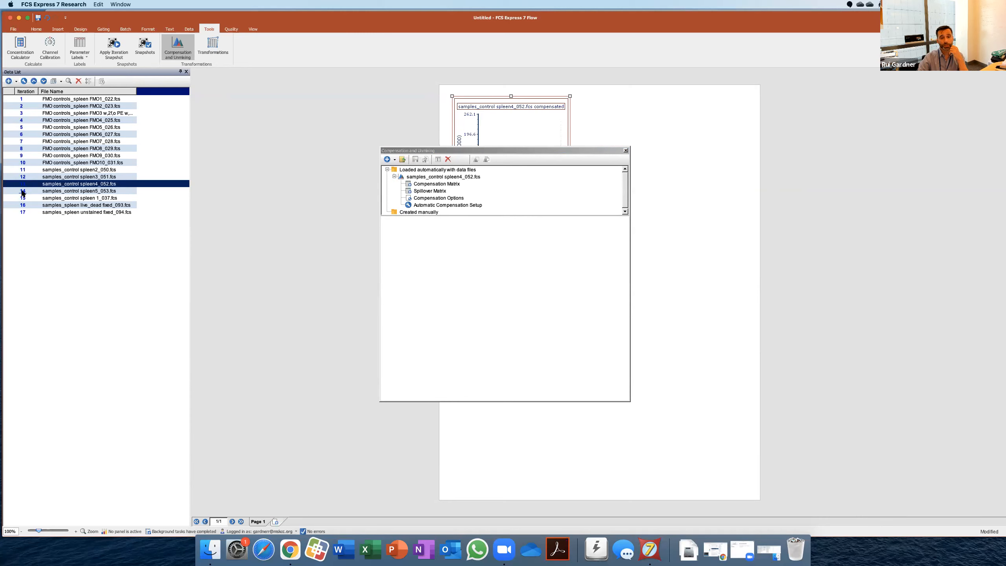
pyautogui.click(23, 192)
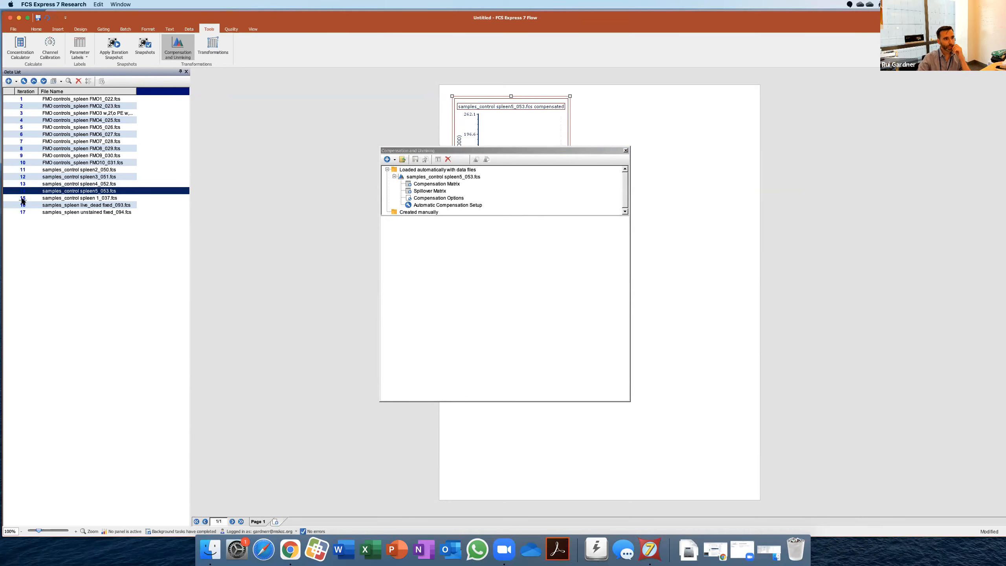
pyautogui.click(22, 199)
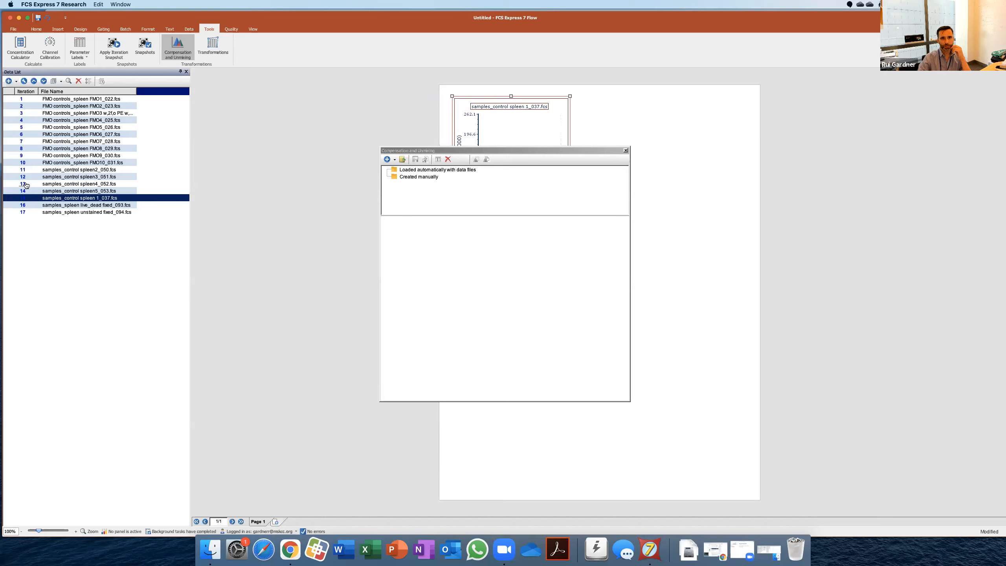
# Return the plot to samples_control spleen3_051.fcs, examine its compensation matrix and close the compensation window.
pyautogui.click(25, 185)
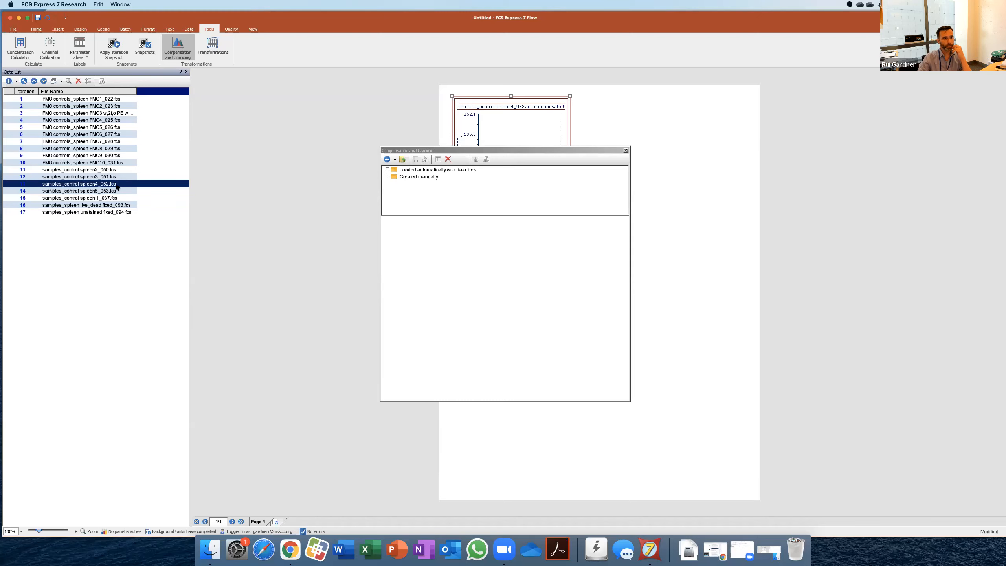
pyautogui.click(25, 178)
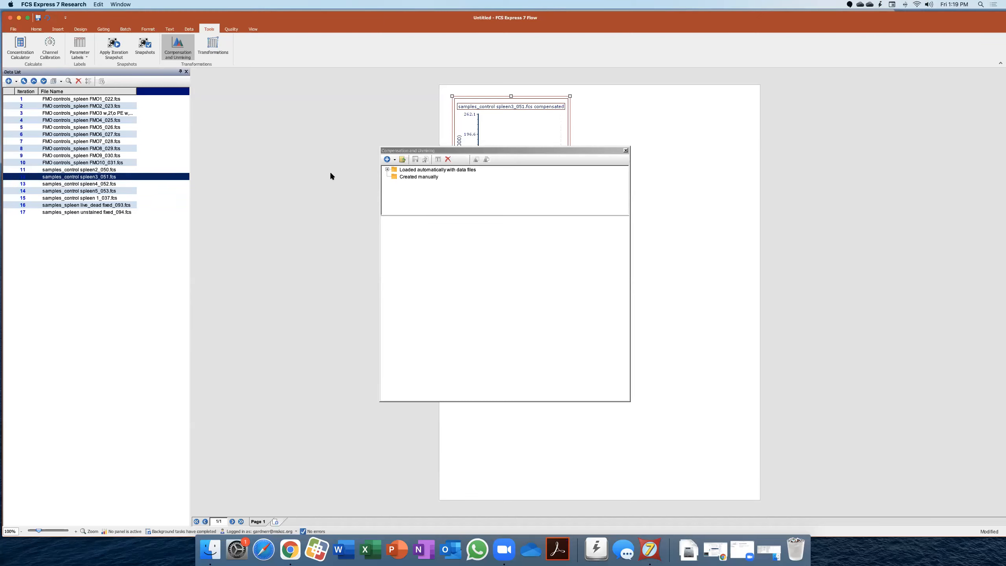
pyautogui.click(391, 170)
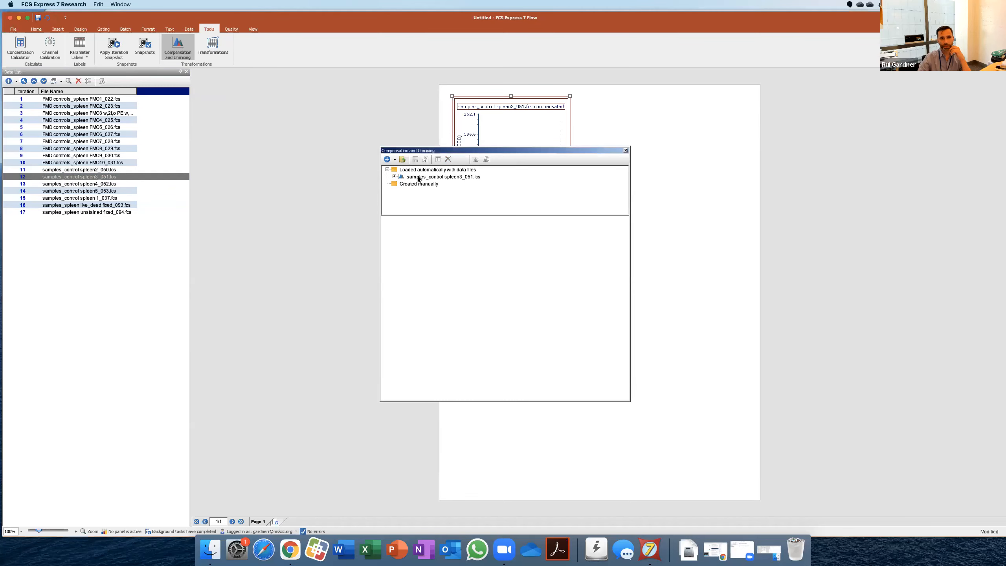
pyautogui.click(395, 176)
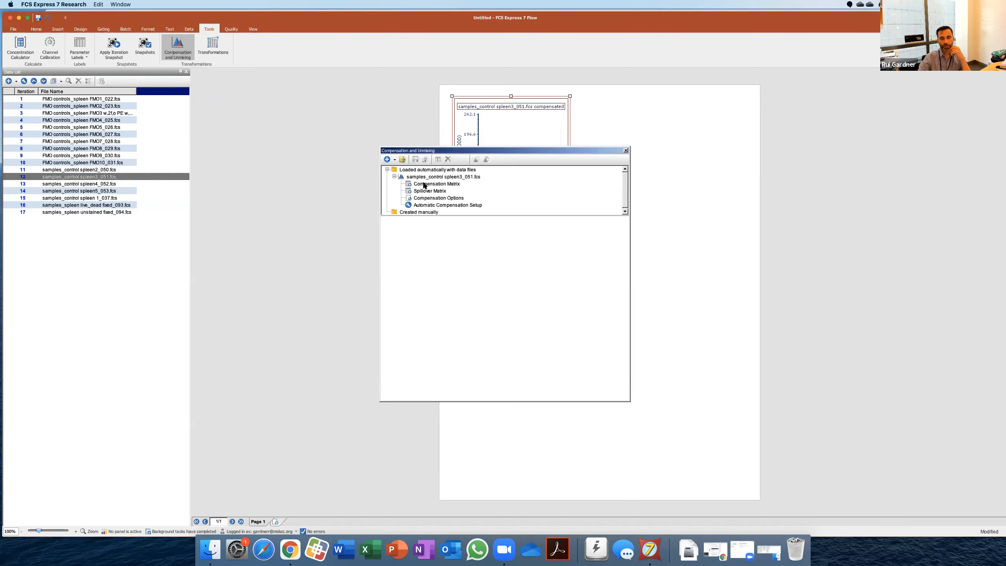
pyautogui.click(424, 185)
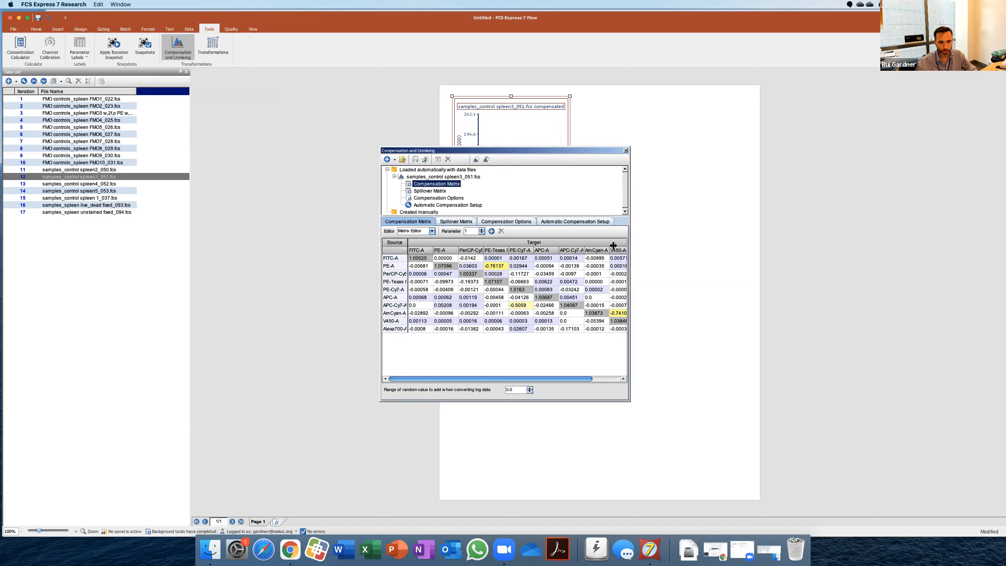
pyautogui.doubleClick(475, 290)
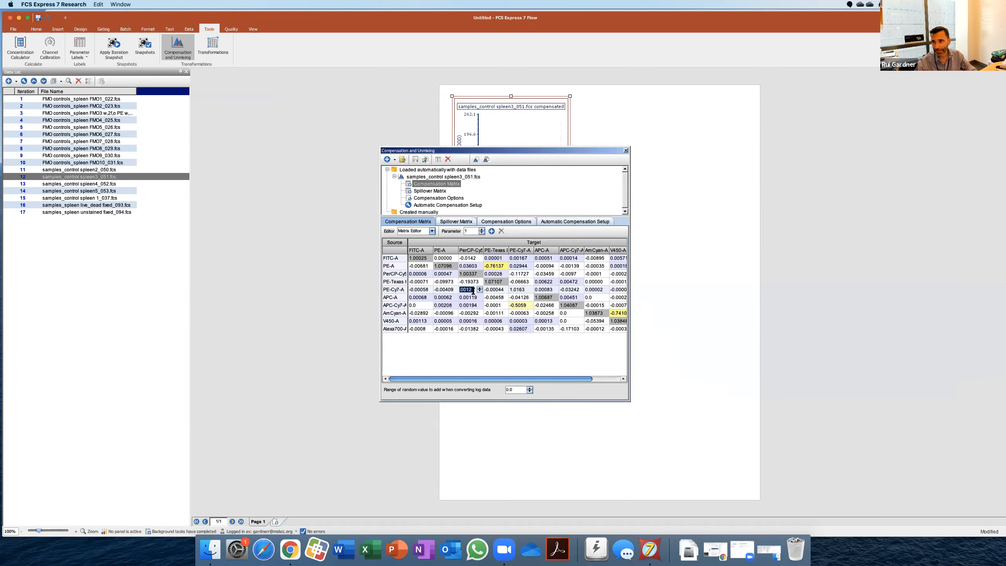
pyautogui.click(626, 150)
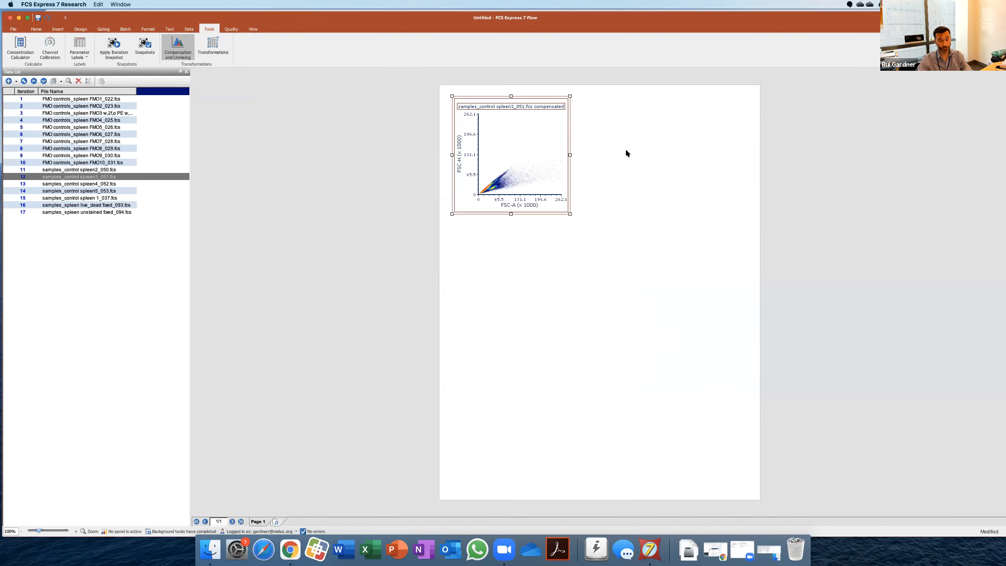
pyautogui.click(569, 214)
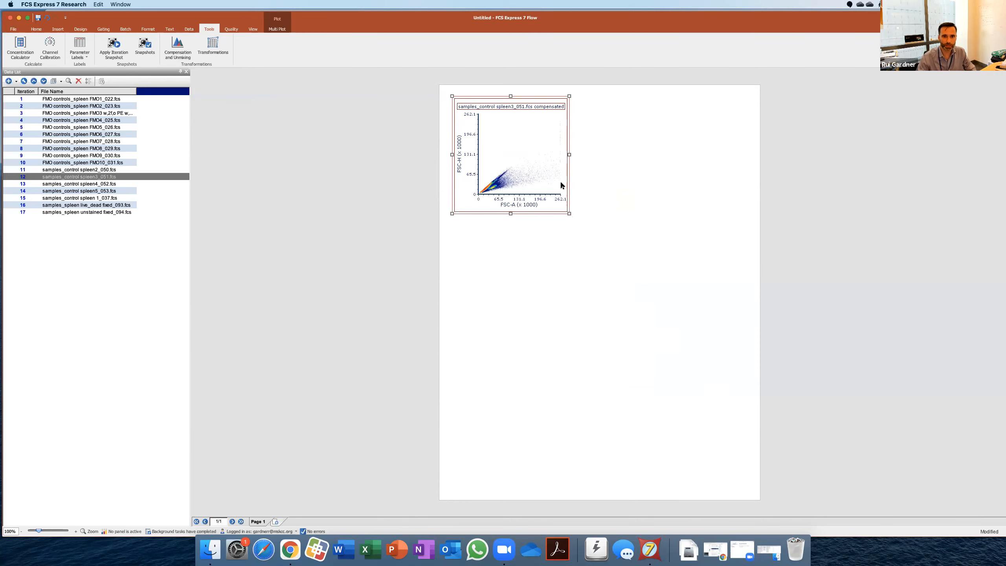
pyautogui.rightClick(459, 172)
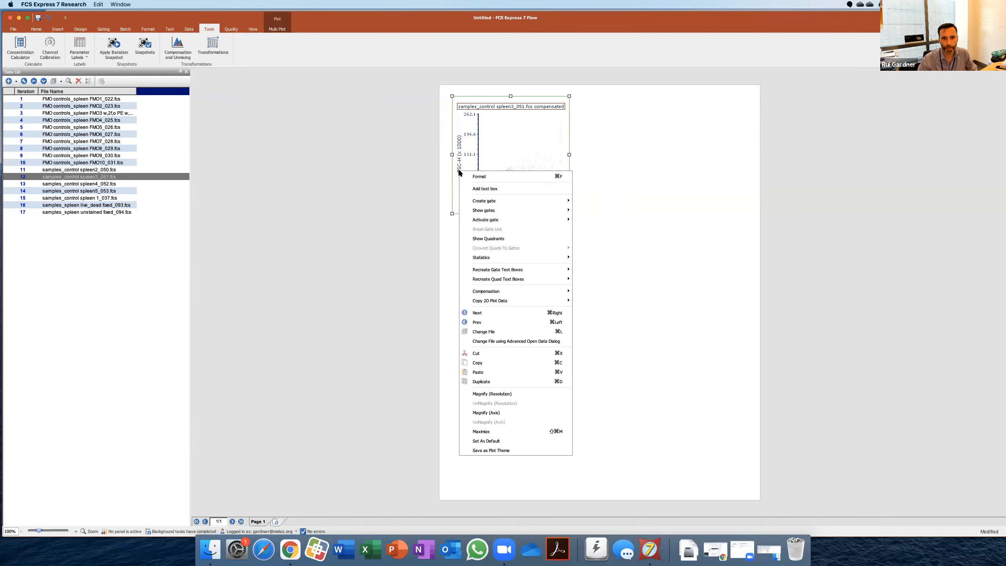
pyautogui.click(449, 166)
pyautogui.click(450, 167)
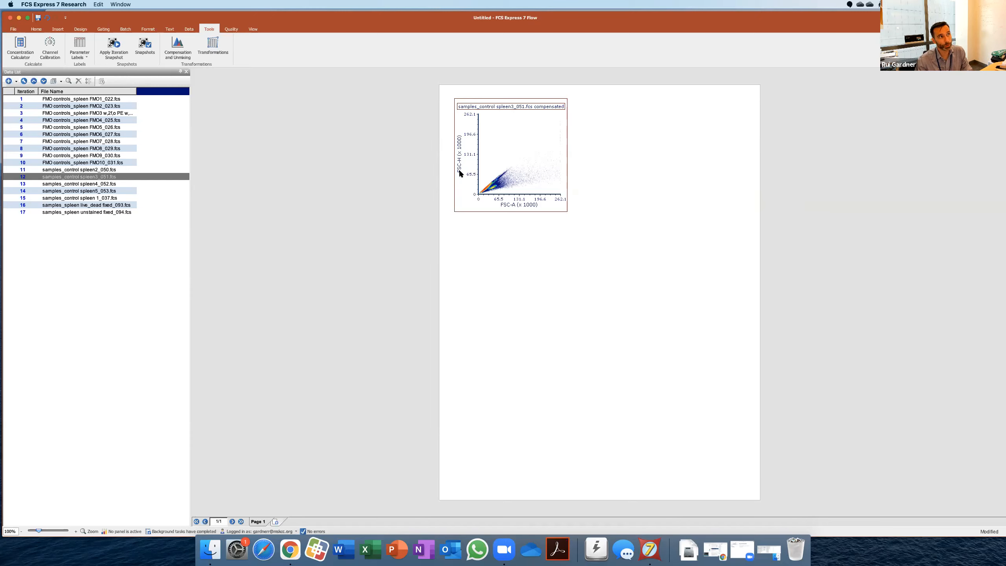
pyautogui.click(459, 172)
pyautogui.rightClick(459, 171)
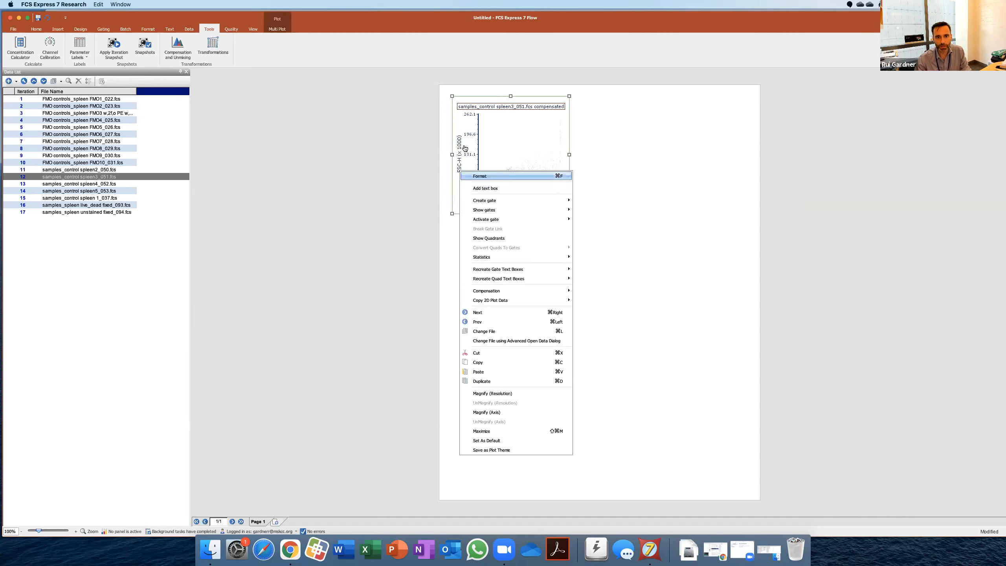
# Set the density plot's Y axis parameter to FSC-A and reopen the axis's parameter list.
pyautogui.click(459, 162)
pyautogui.click(459, 163)
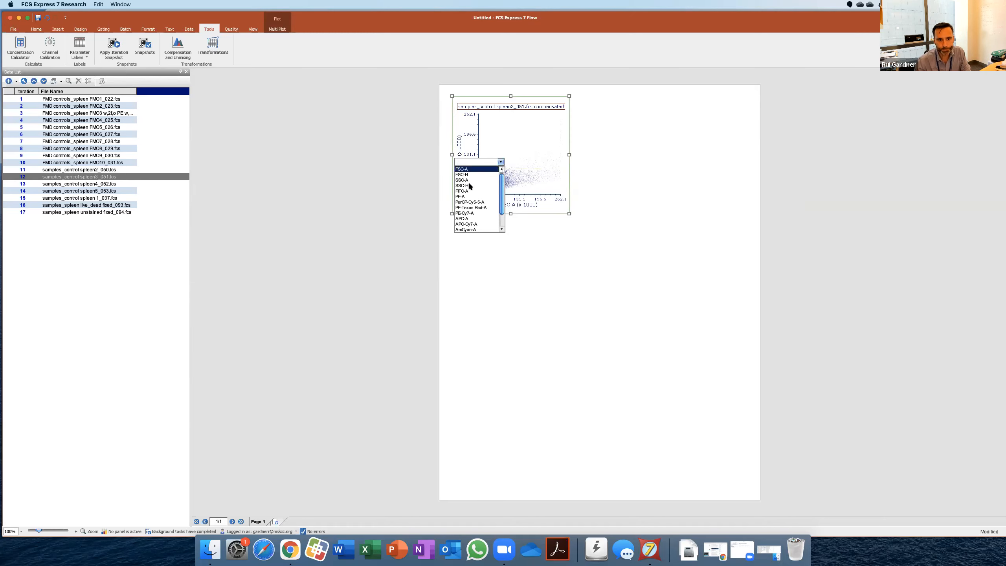
pyautogui.click(468, 170)
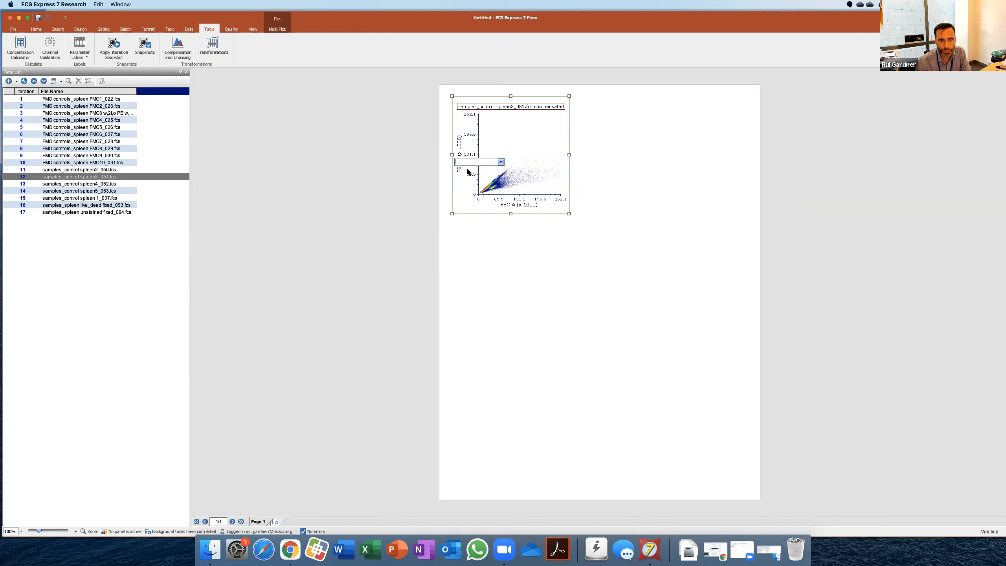
pyautogui.click(461, 170)
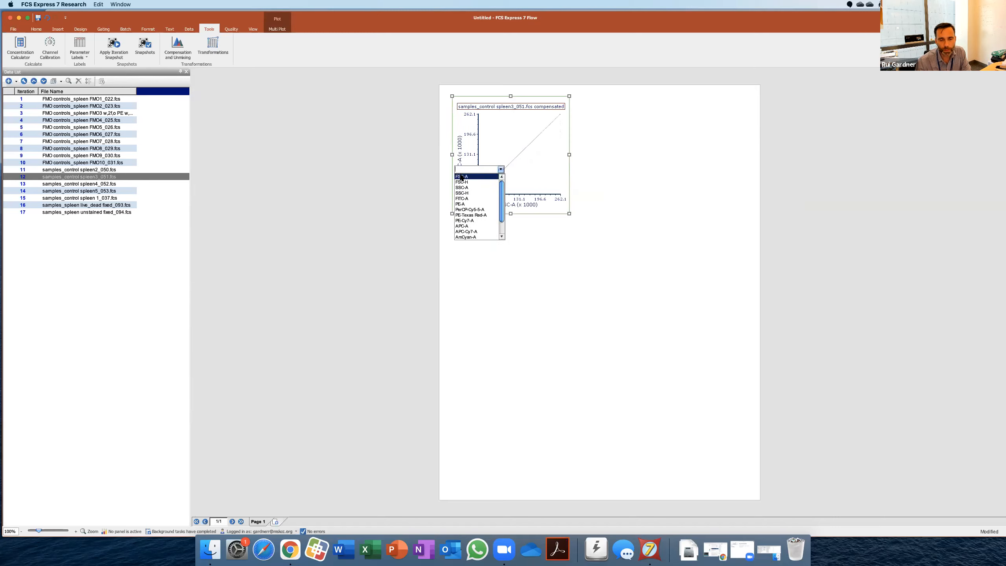
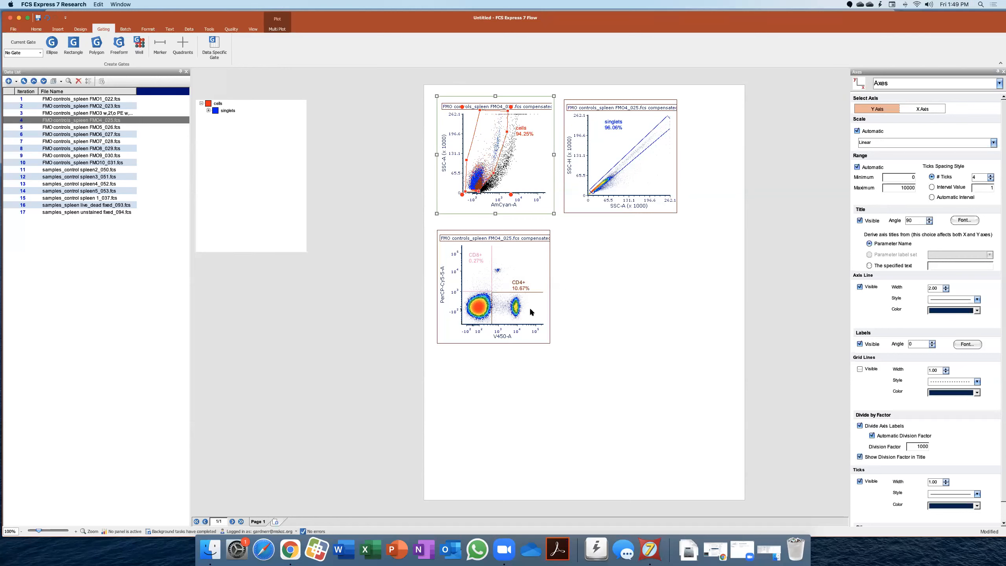
# Load samples_control spleen 1_037.fcs into the plots and create a new plot gated on CD4+ beside the CD8 versus CD4 plot.
pyautogui.click(24, 200)
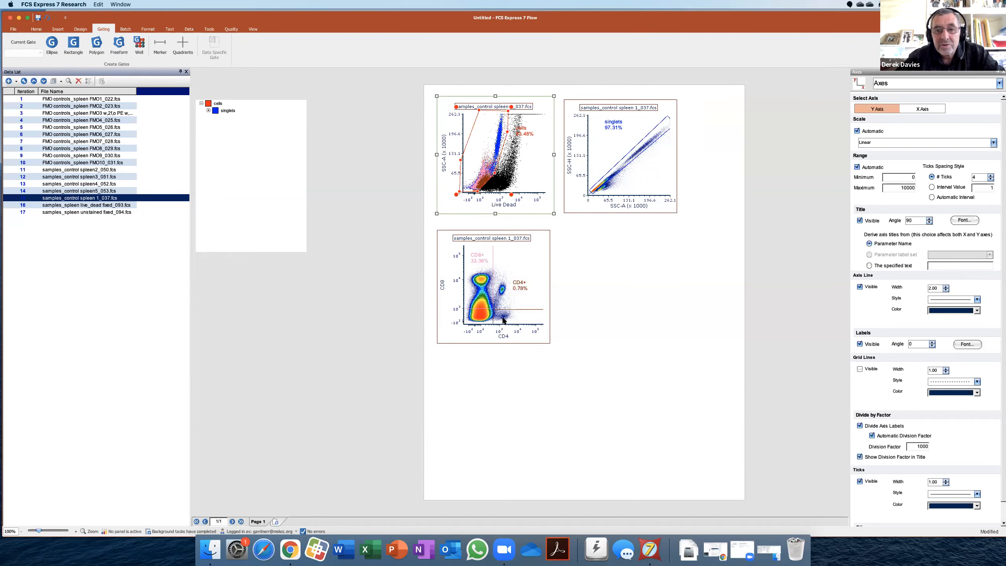
pyautogui.moveTo(504, 317); pyautogui.dragTo(526, 306)
pyautogui.moveTo(595, 269)
pyautogui.mouseDown()
pyautogui.moveTo(620, 255)
pyautogui.moveTo(599, 224)
pyautogui.moveTo(607, 268)
pyautogui.mouseUp()
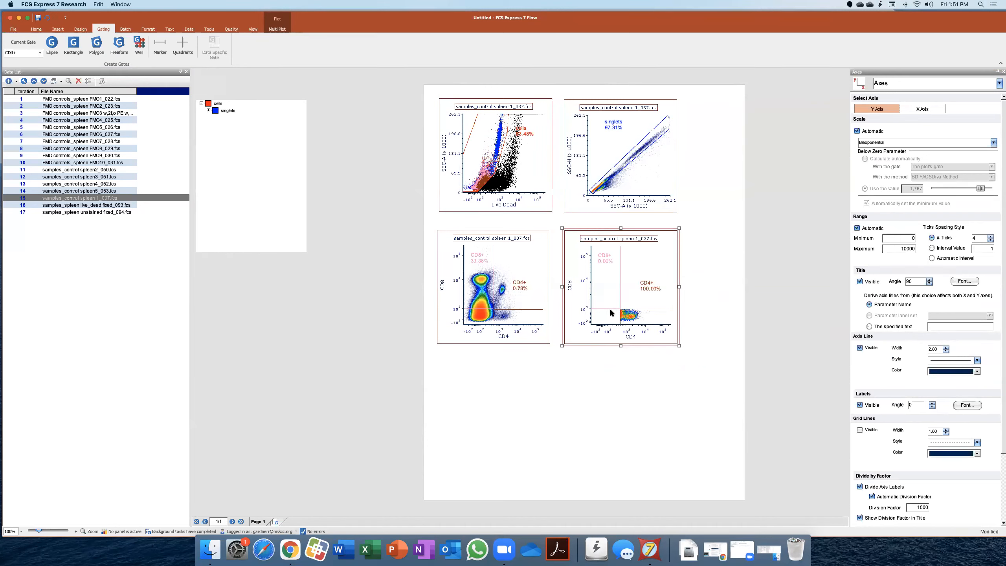
# Change the CD4+ gated plot's parameters to CD25 on the Y axis and Foxp3 on the X axis.
pyautogui.click(570, 288)
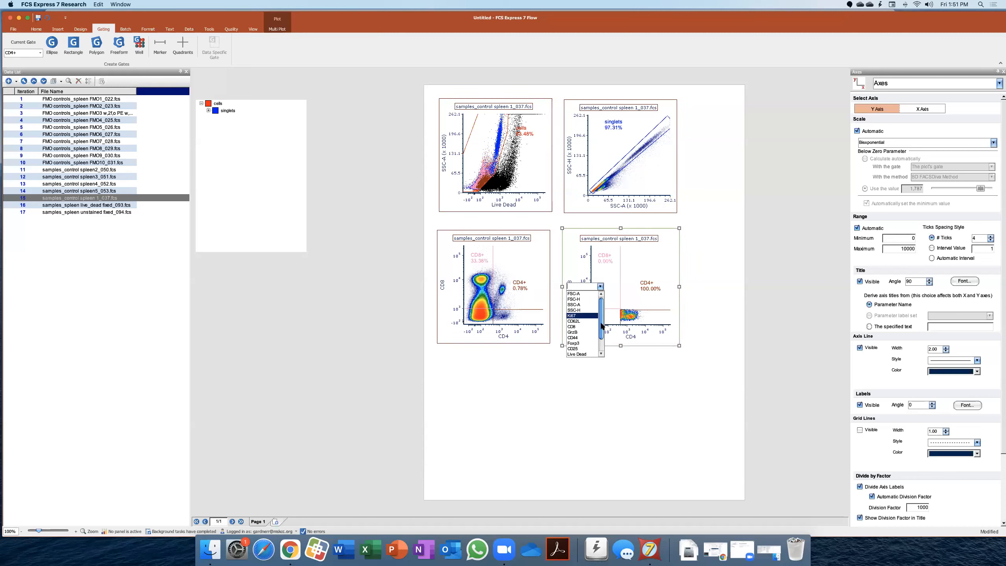
pyautogui.click(585, 347)
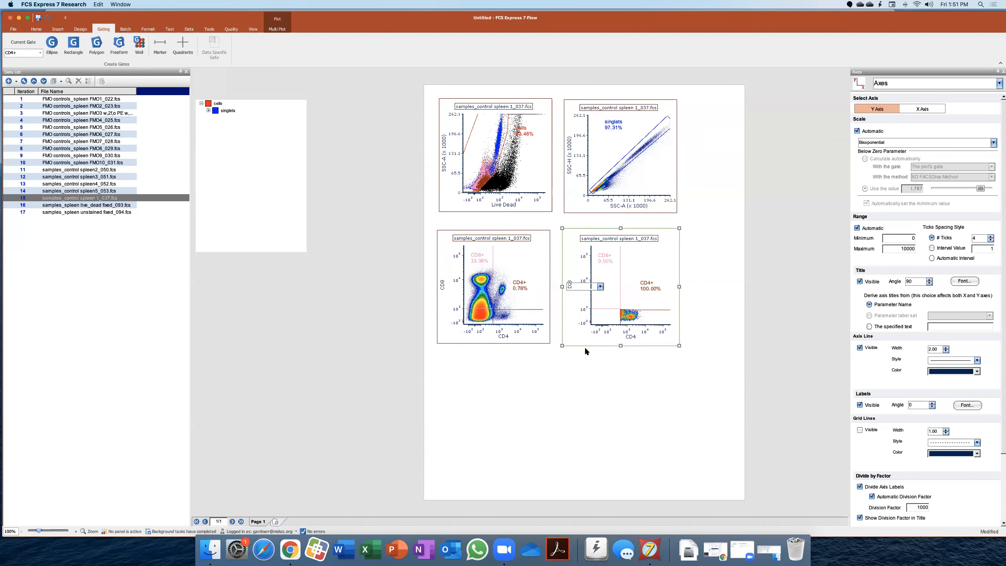
pyautogui.click(625, 341)
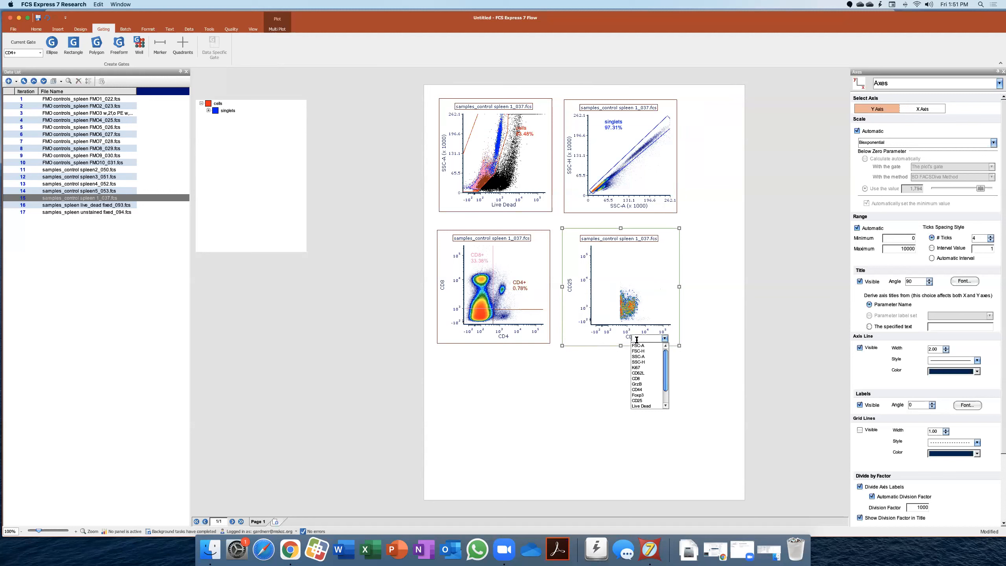
pyautogui.click(646, 395)
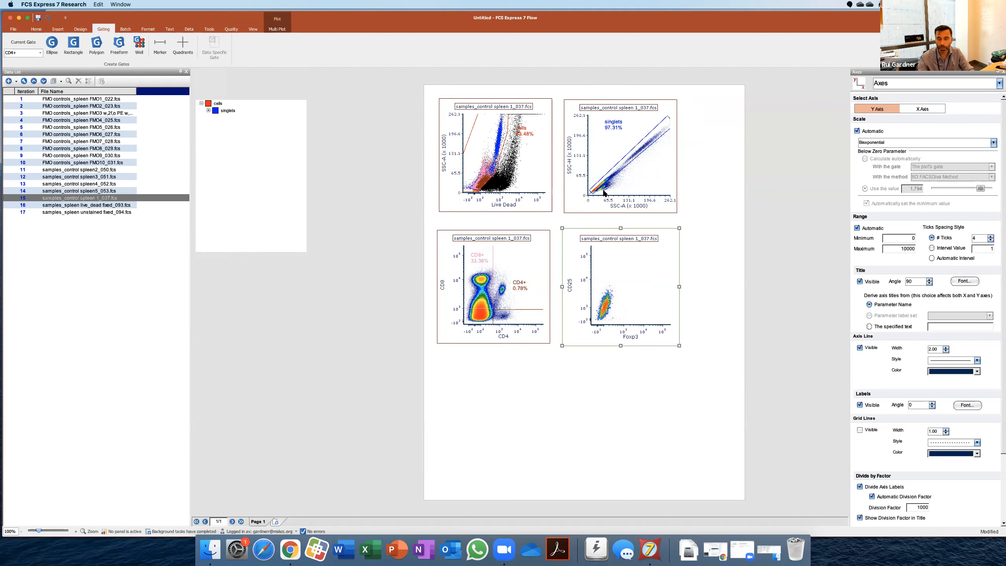
# Move the CD4+ percentage label down to the CD4+ quadrant of the CD8 versus CD4 plot.
pyautogui.click(522, 285)
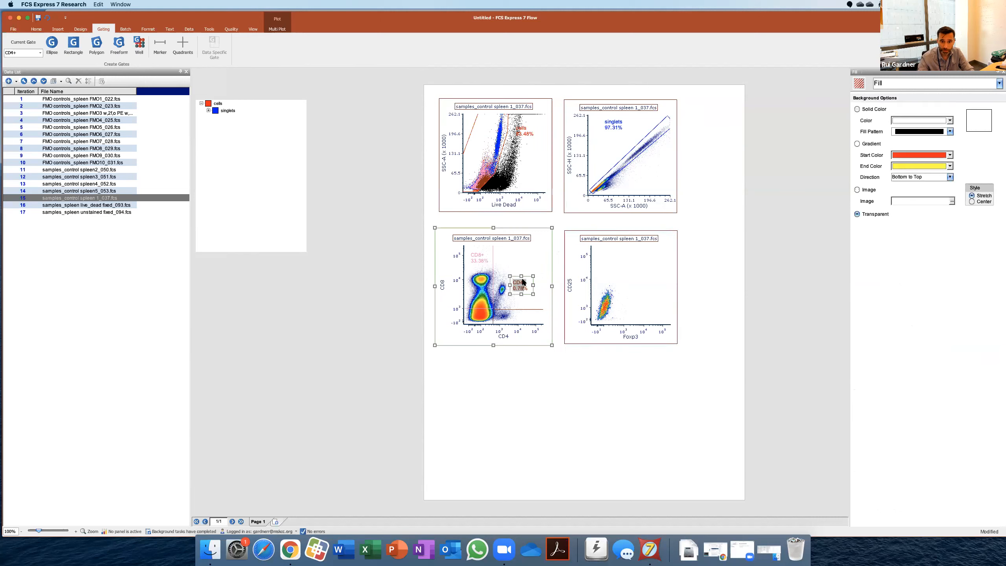
pyautogui.moveTo(525, 277); pyautogui.dragTo(538, 296)
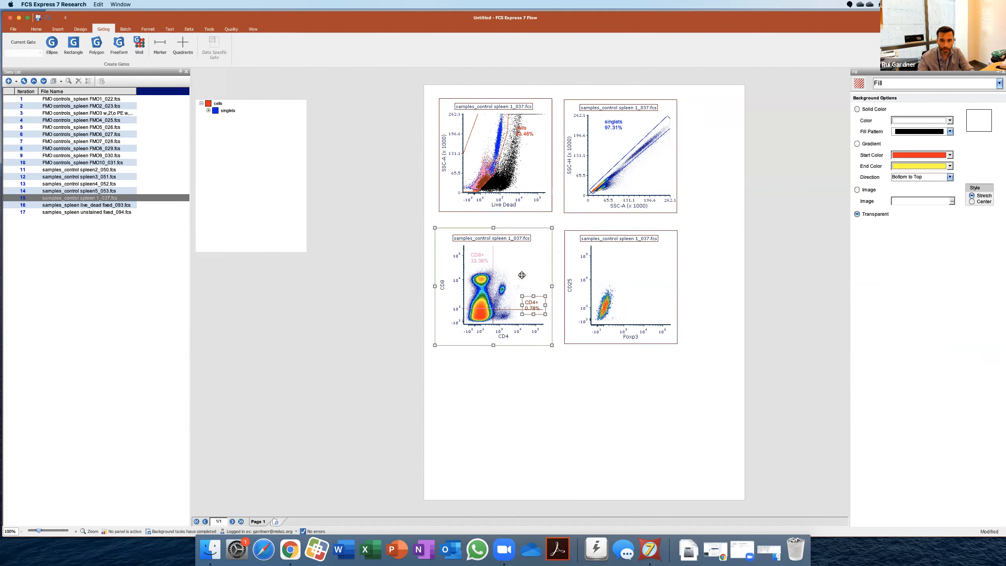
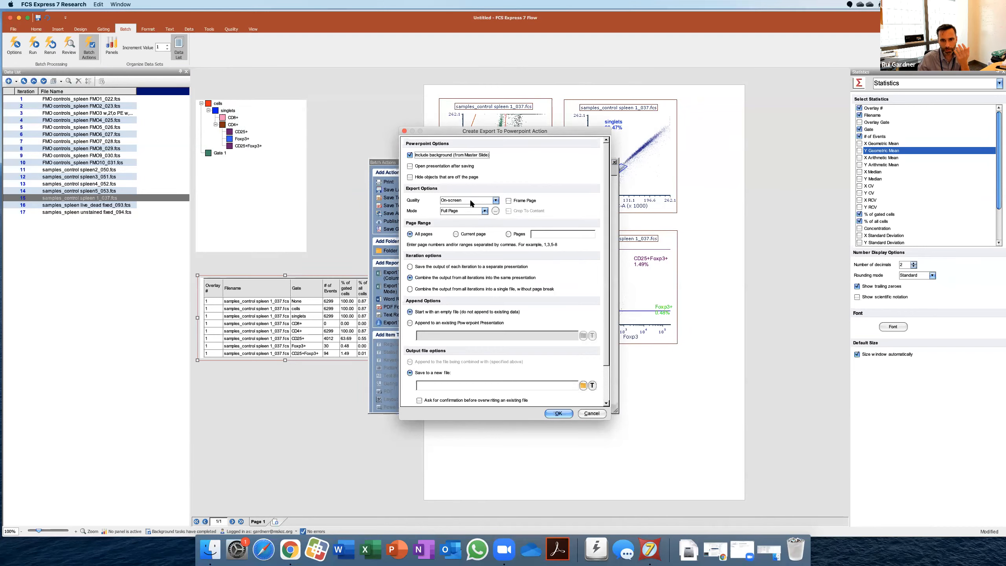
# Set the PowerPoint export batch action to save to a new file named "ppt of my data" in the Data demo folder and confirm it.
pyautogui.click(471, 202)
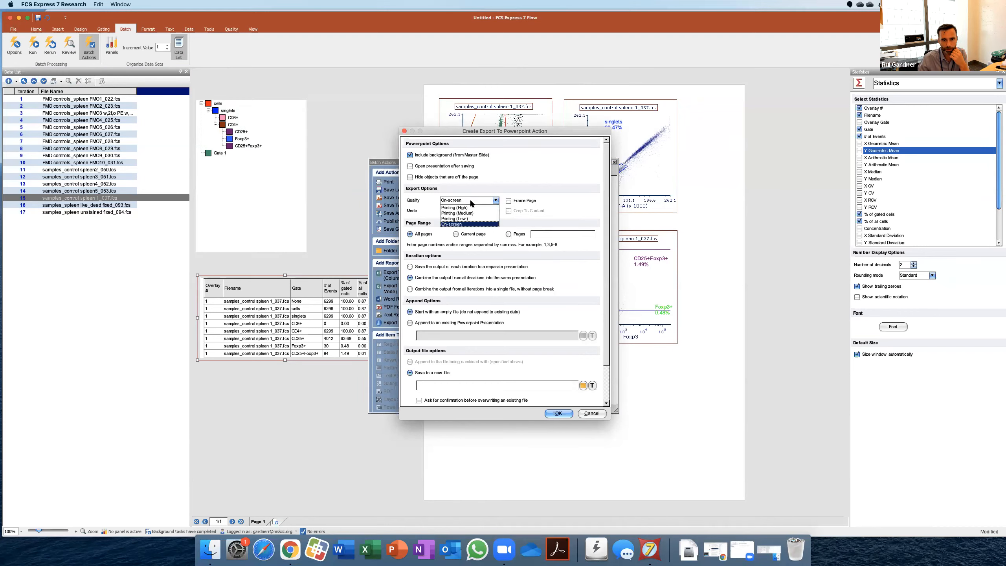
pyautogui.click(510, 178)
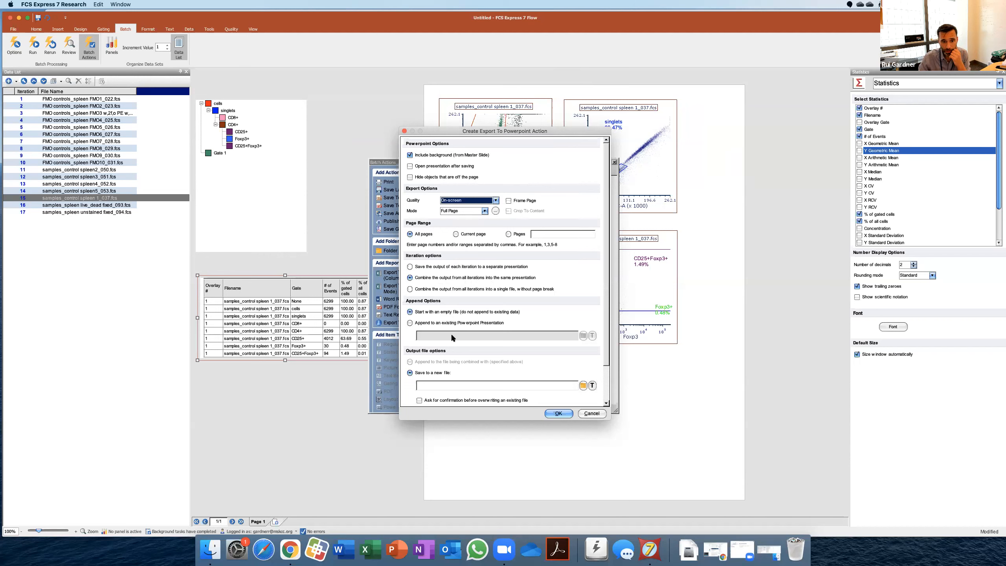
pyautogui.click(544, 386)
pyautogui.click(583, 386)
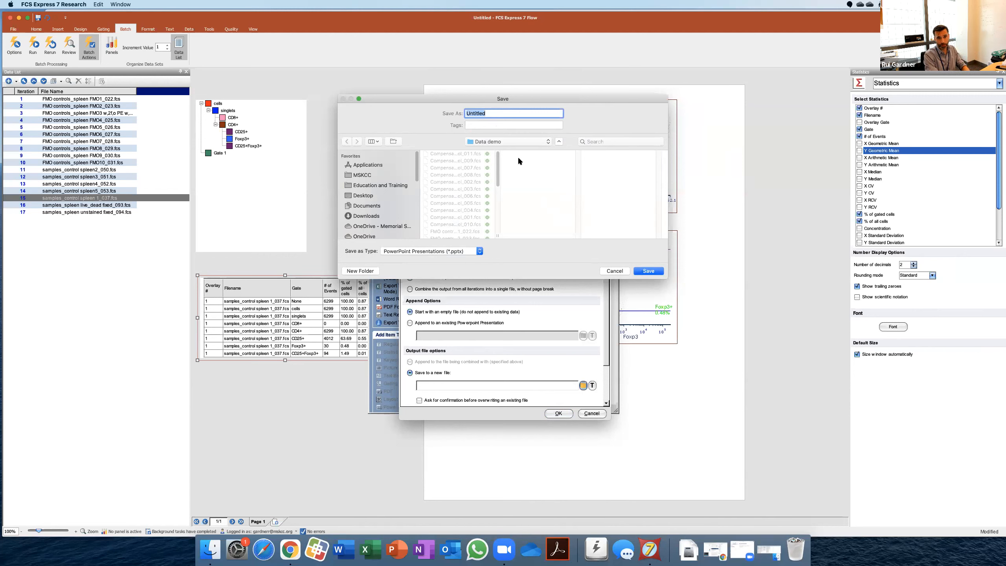
pyautogui.write('power')
pyautogui.press('BackSpace')
pyautogui.press('BackSpace')
pyautogui.press('BackSpace')
pyautogui.press('BackSpace')
pyautogui.write('pt of my data')
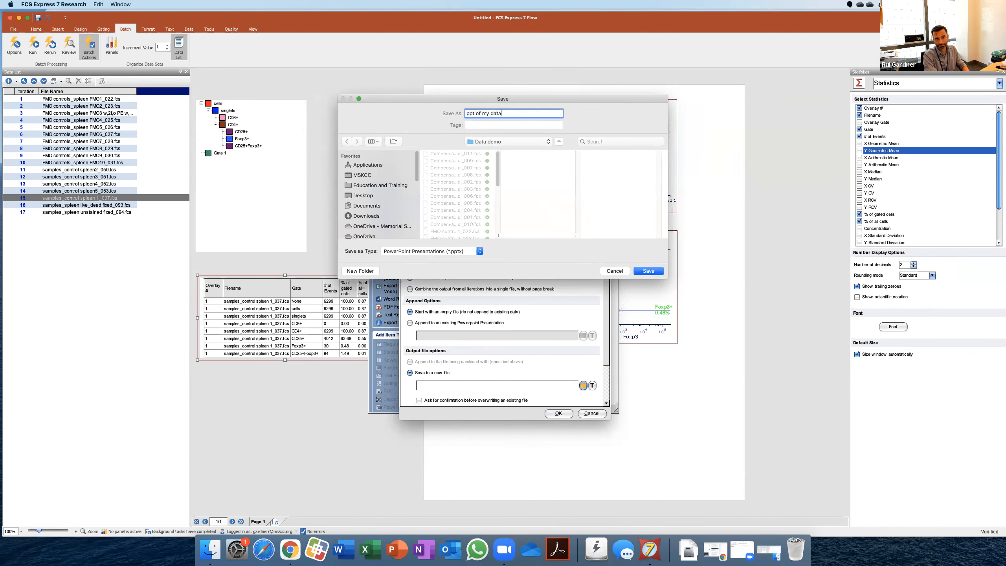
pyautogui.press('Return')
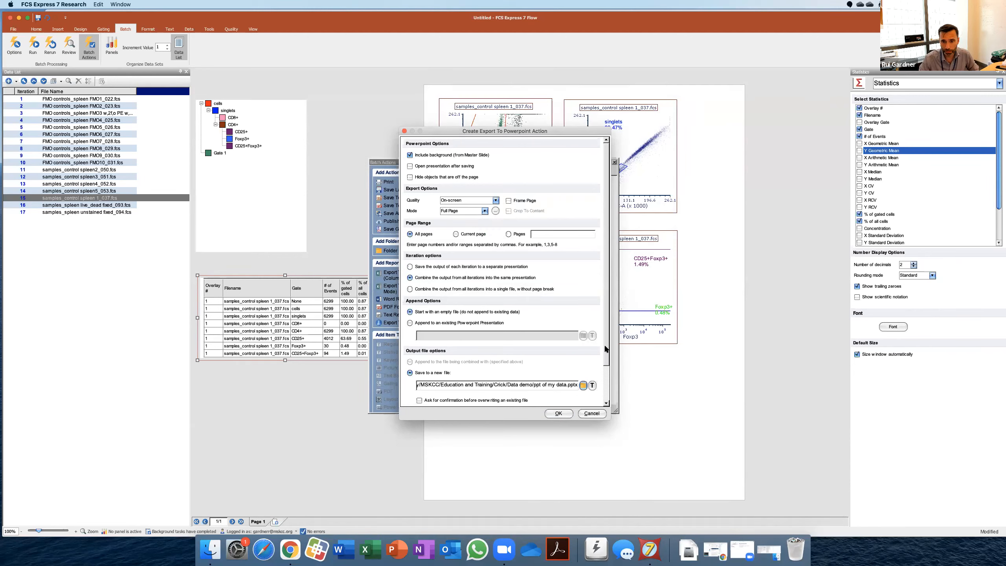
pyautogui.scroll(-3, 605, 372)
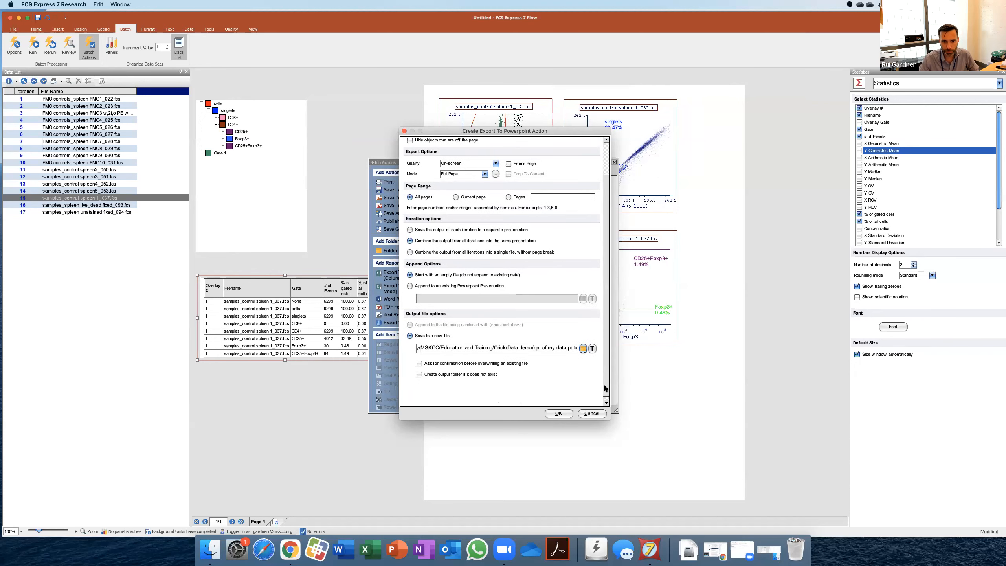
pyautogui.scroll(-1, 605, 388)
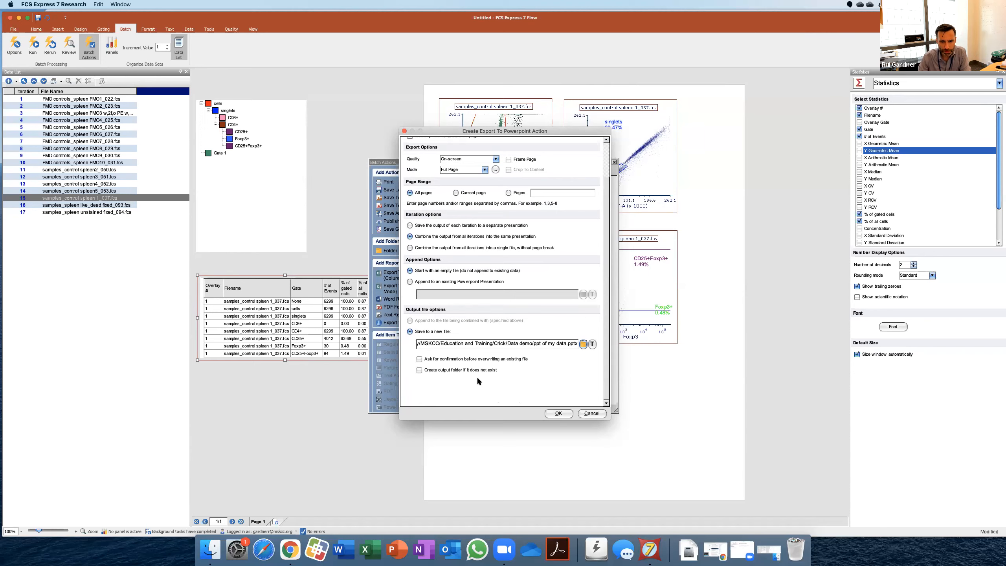
pyautogui.click(560, 414)
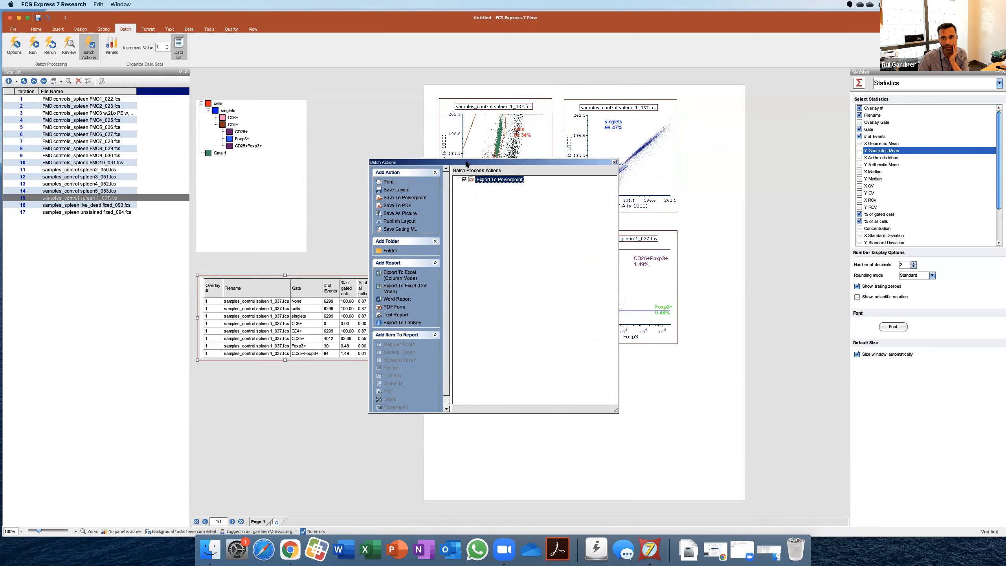
# Move the gate statistics table onto the page beneath the plots and load FMO controls_spleen FMO1_022.fcs as the current iteration.
pyautogui.moveTo(466, 163); pyautogui.dragTo(734, 199)
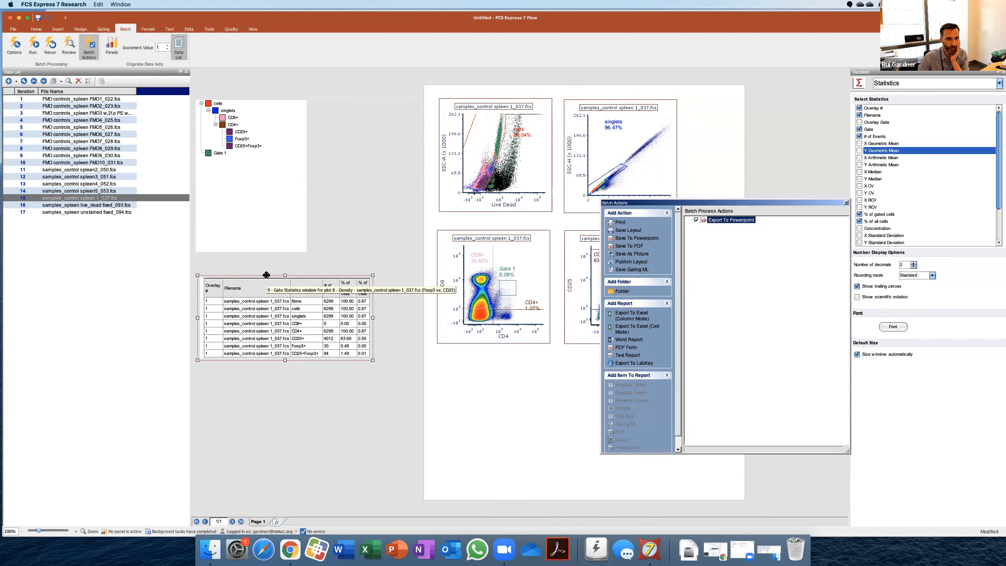
pyautogui.moveTo(326, 296); pyautogui.dragTo(503, 355)
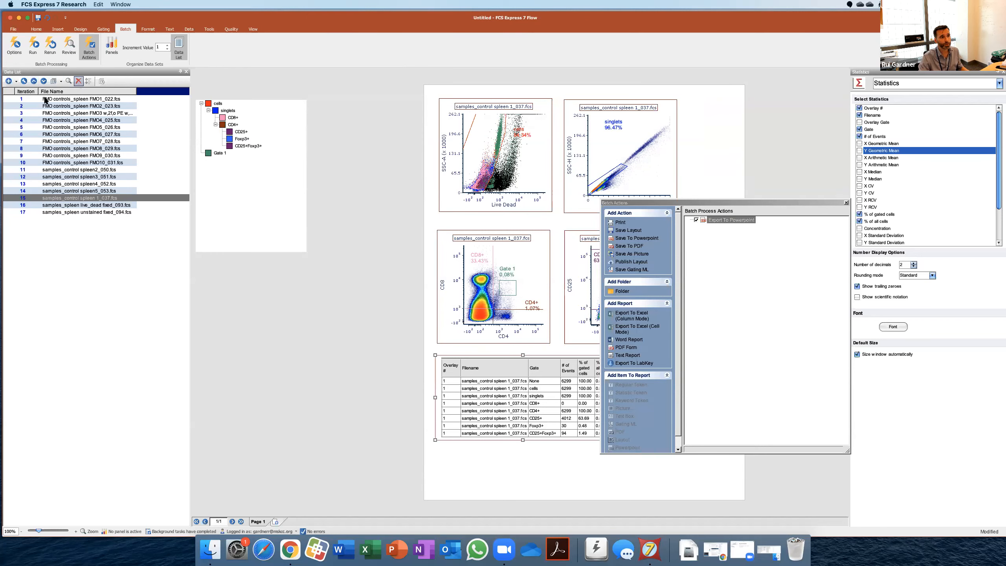
pyautogui.click(22, 102)
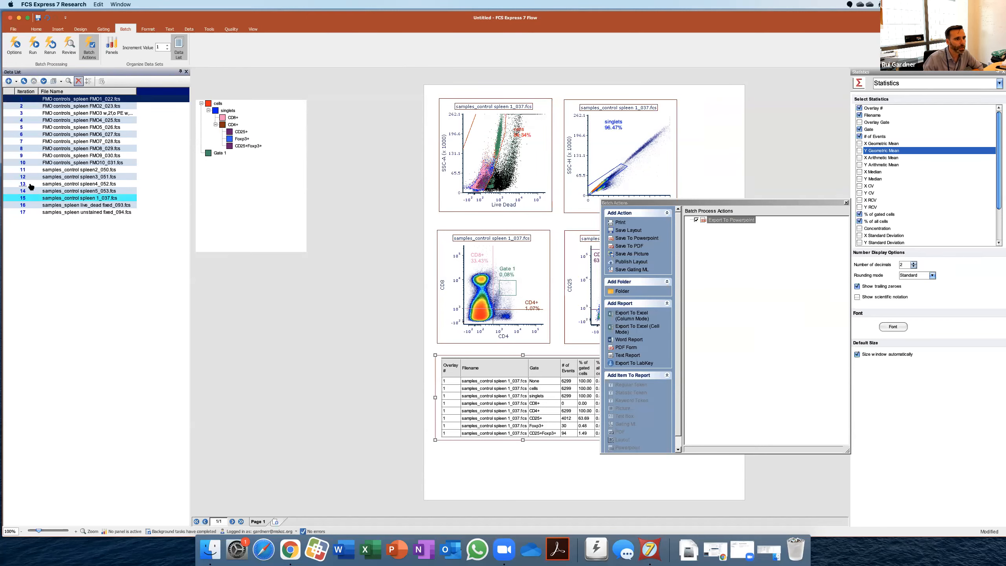
pyautogui.doubleClick(22, 102)
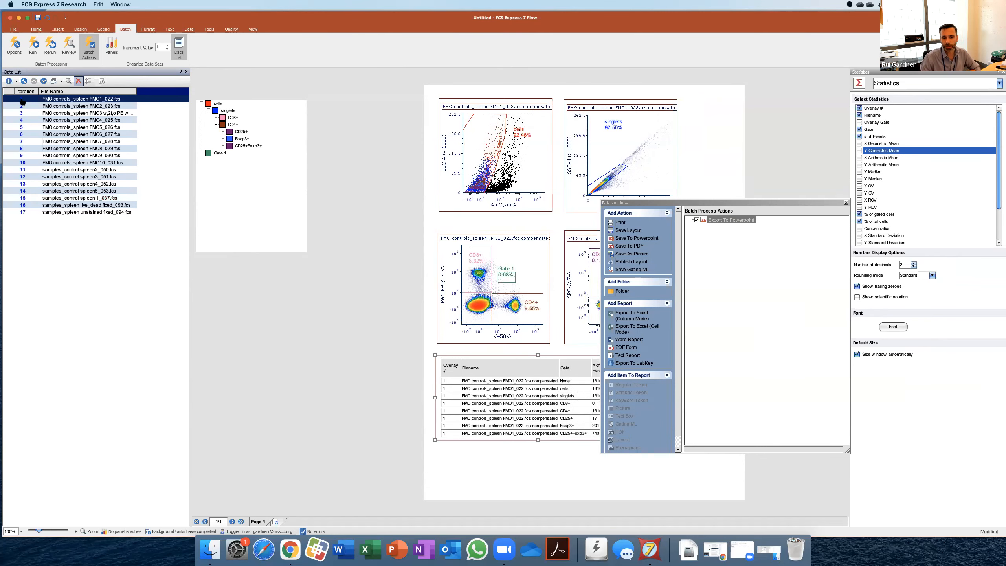
# Start a batch review to view the batch processing options, then close them without changes.
pyautogui.click(68, 54)
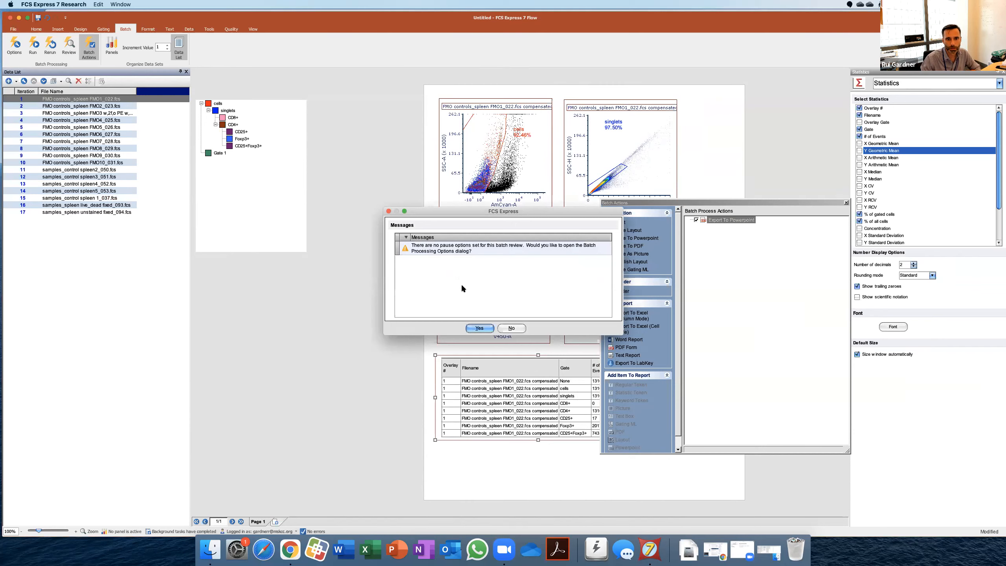
pyautogui.click(480, 329)
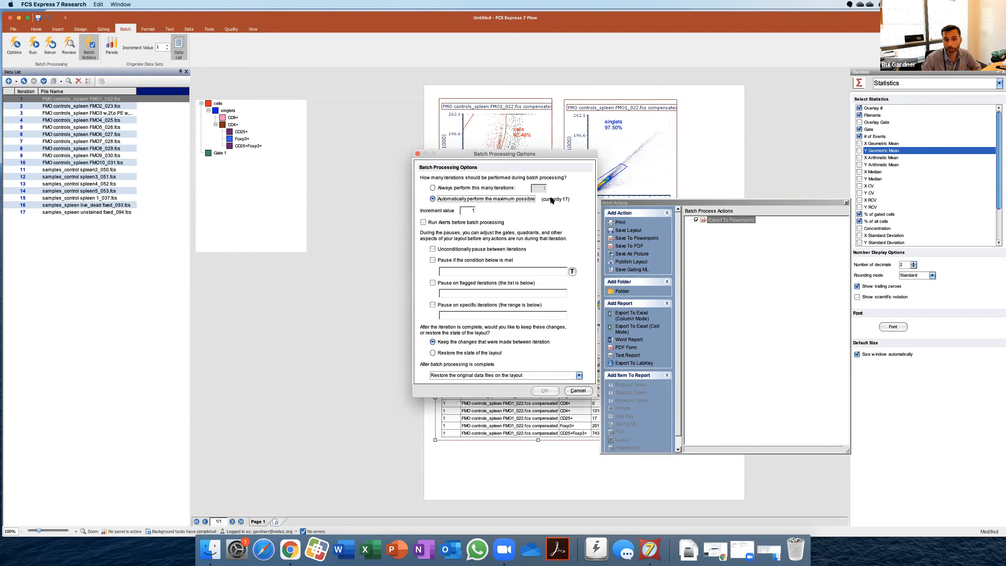
pyautogui.click(578, 390)
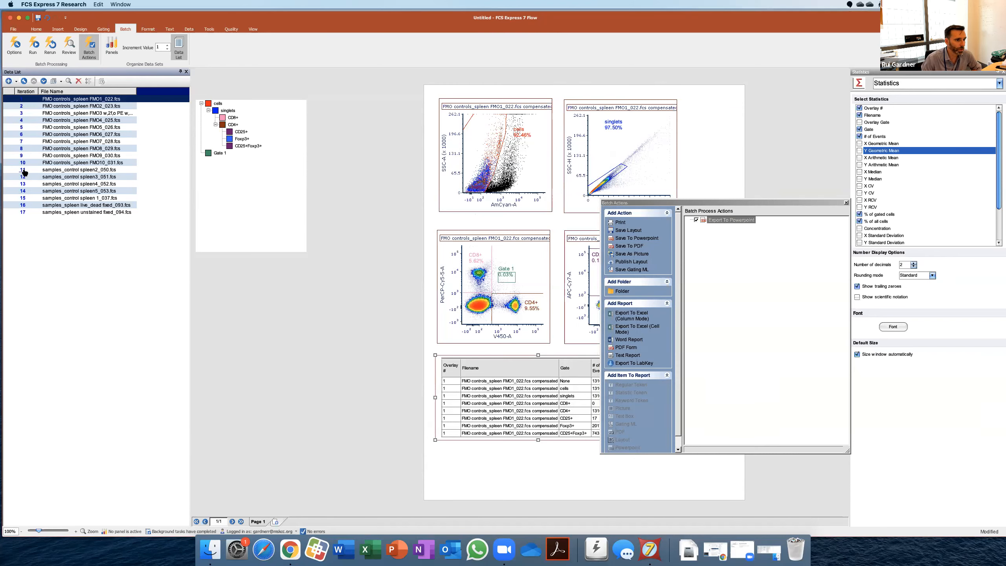
# Try a batch review starting at samples_control spleen2_050.fcs, setting 5 iterations, switching back to the maximum possible and cancelling.
pyautogui.click(24, 172)
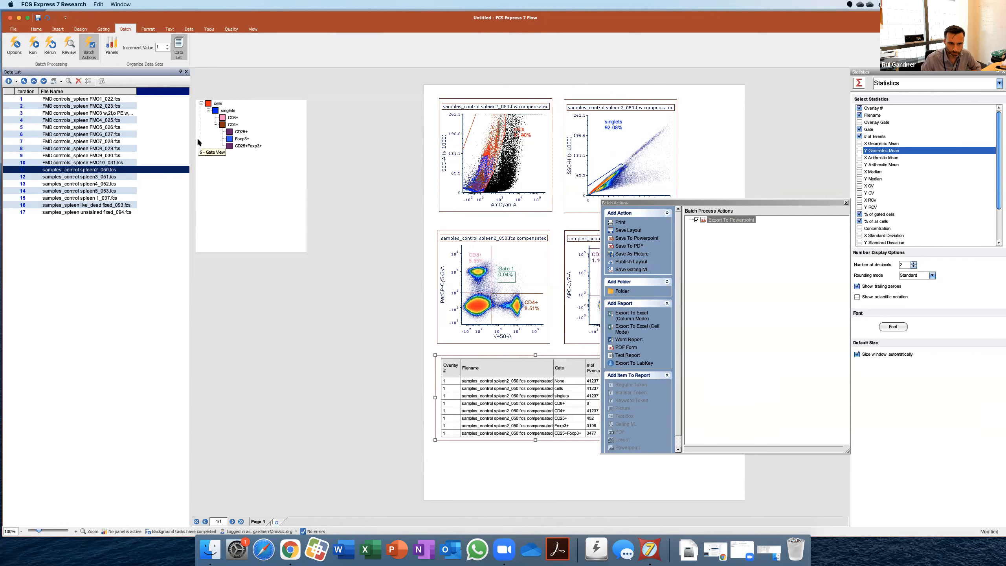
pyautogui.click(69, 50)
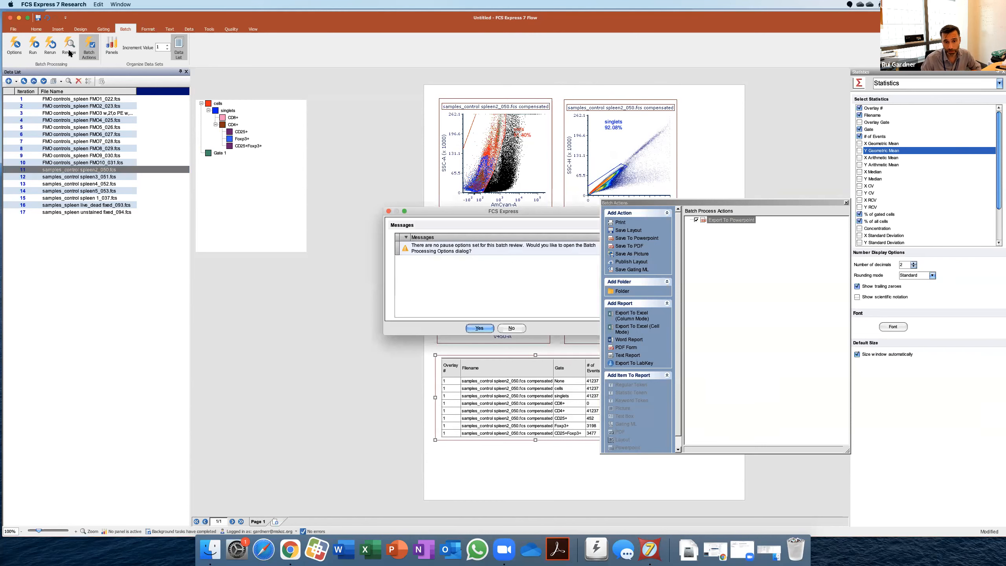
pyautogui.click(479, 328)
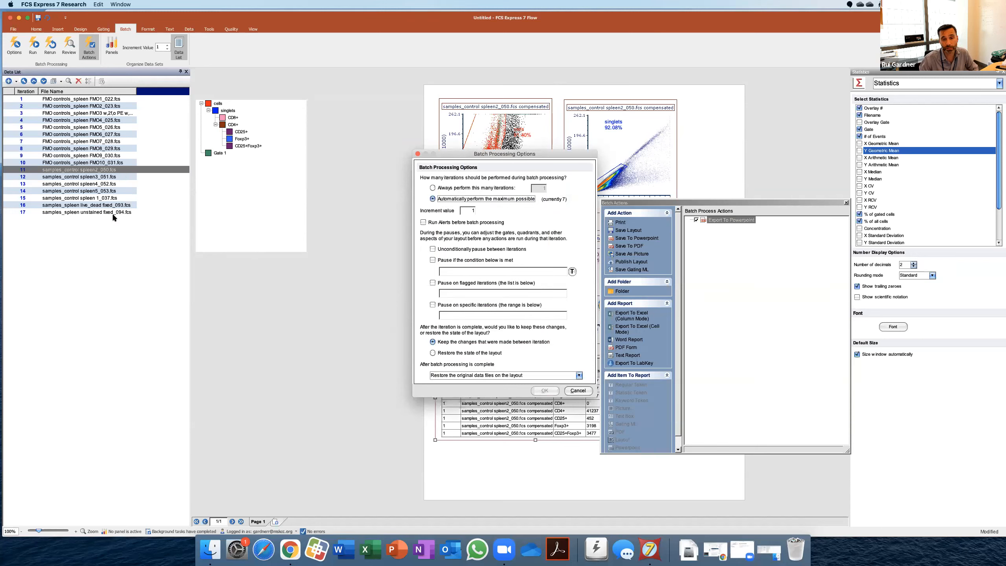
pyautogui.click(440, 188)
pyautogui.doubleClick(551, 189)
pyautogui.write('5')
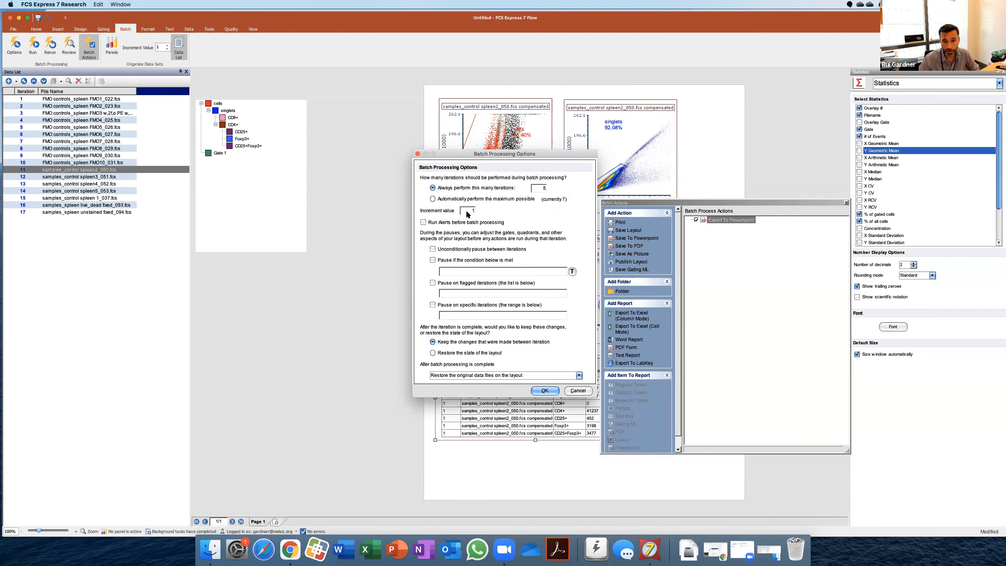
pyautogui.click(444, 199)
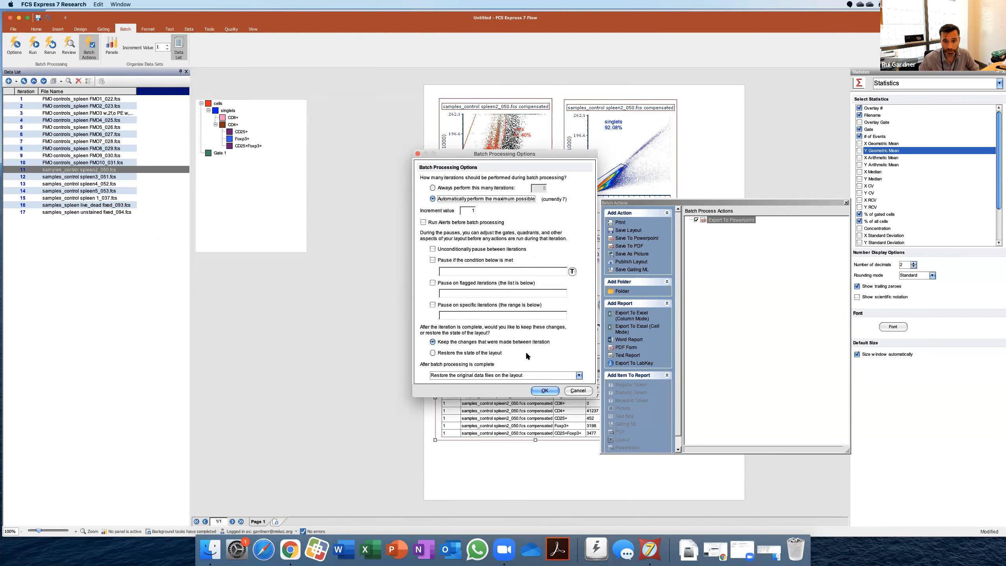
pyautogui.click(575, 391)
# Run the PowerPoint batch export starting at FMO controls_spleen FMO1_022.fcs, allowing the saved iteration snapshots to be cleared.
pyautogui.click(47, 99)
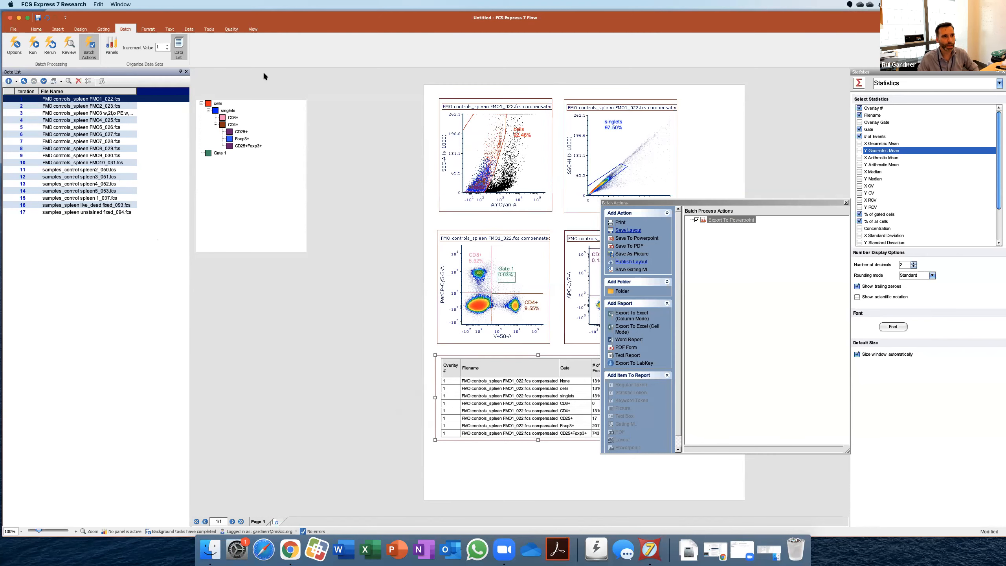
pyautogui.click(34, 46)
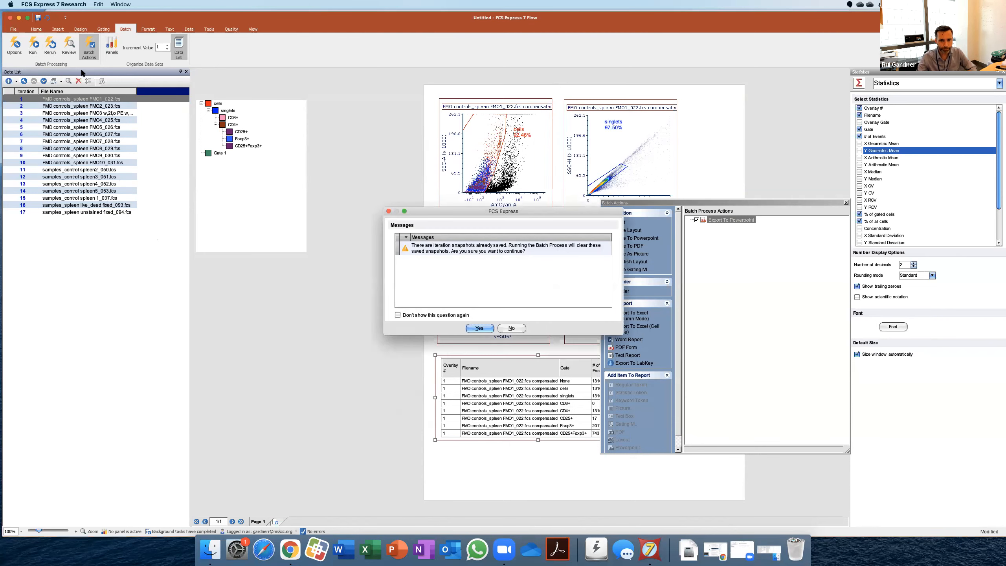
pyautogui.click(479, 329)
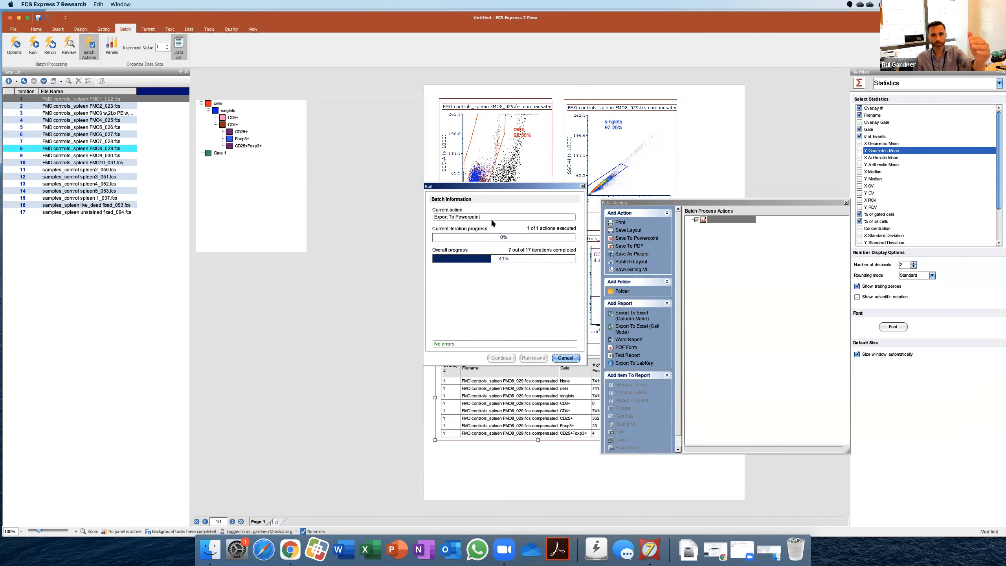
pyautogui.moveTo(557, 188); pyautogui.dragTo(391, 278)
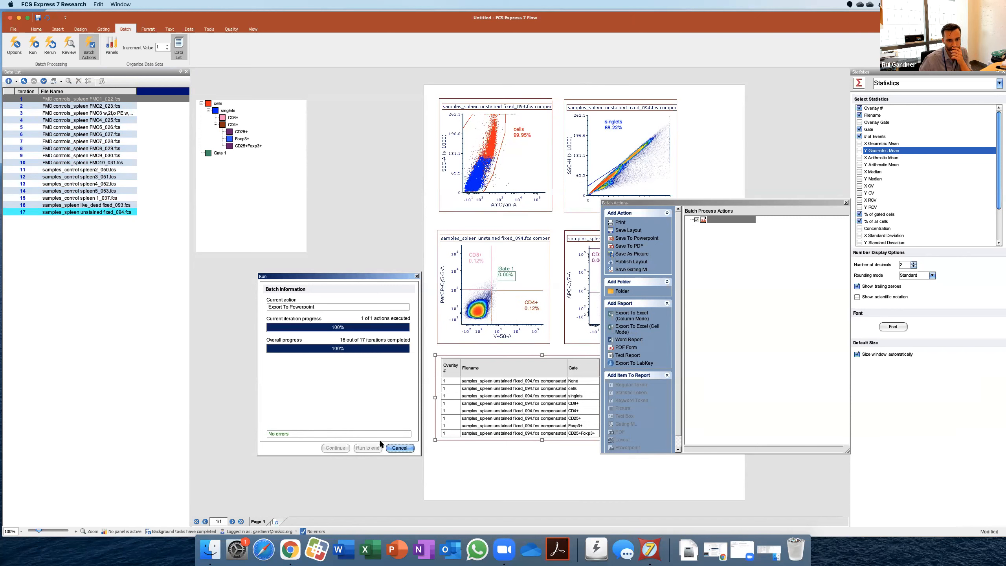
pyautogui.click(405, 451)
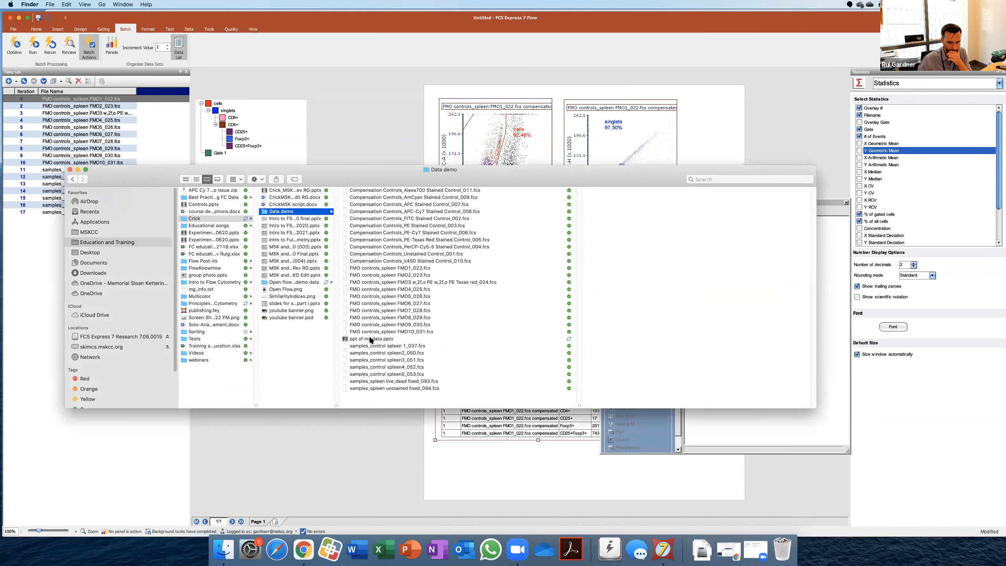
# Open ppt of my data.pptx from the Data demo folder in PowerPoint and dismiss the What's New window to view the exported slides.
pyautogui.click(371, 339)
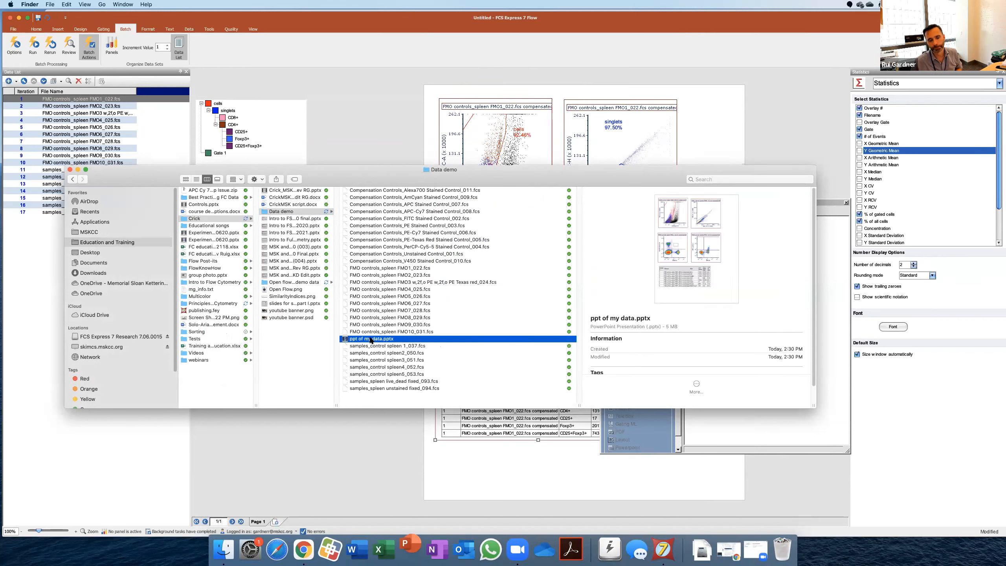
pyautogui.doubleClick(371, 339)
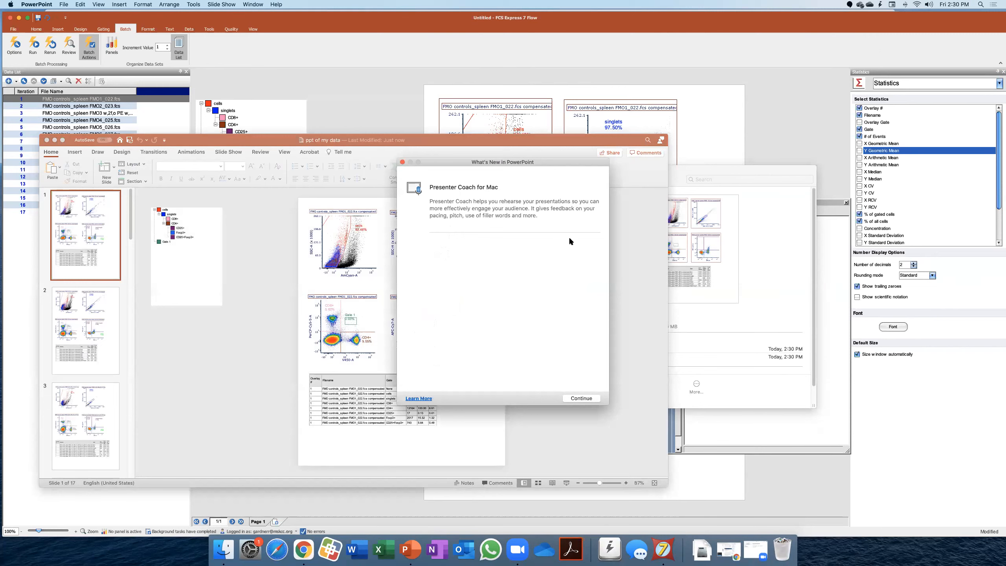
pyautogui.click(403, 162)
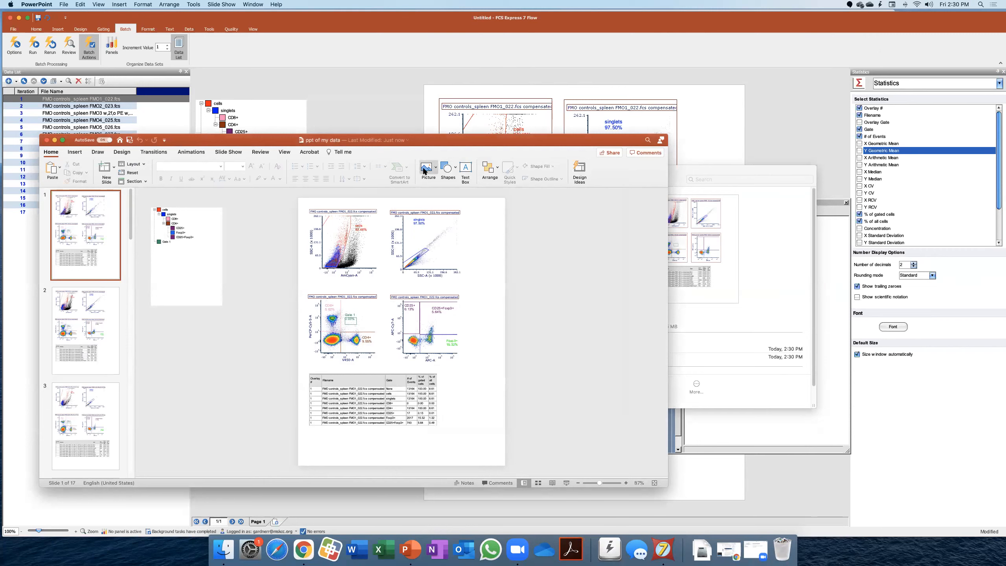
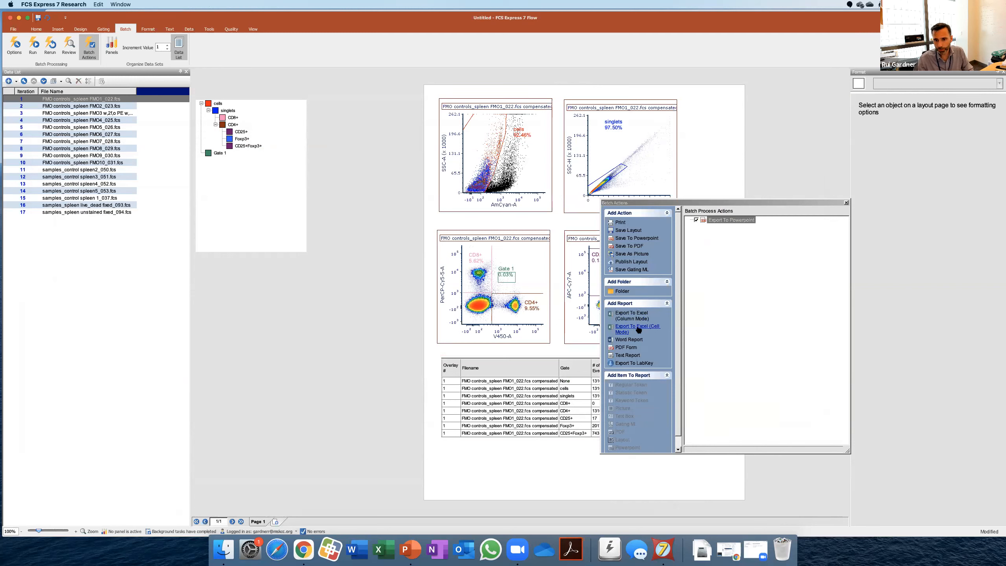
# Add a column-mode Excel export to the batch actions, saving to a new file named "report" in Data demo, and move the Batch Actions window off the plots.
pyautogui.moveTo(637, 314); pyautogui.dragTo(709, 281)
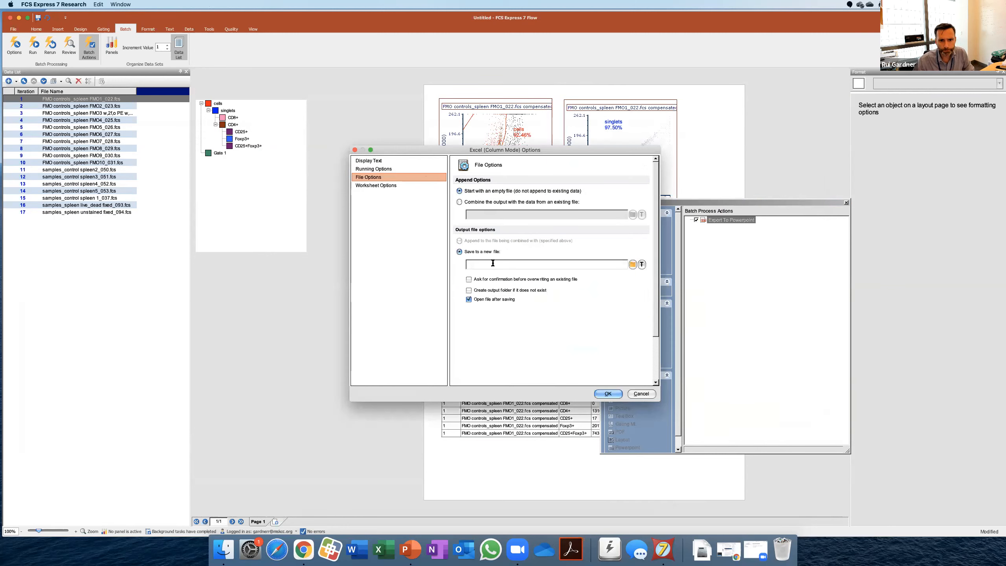
pyautogui.click(633, 265)
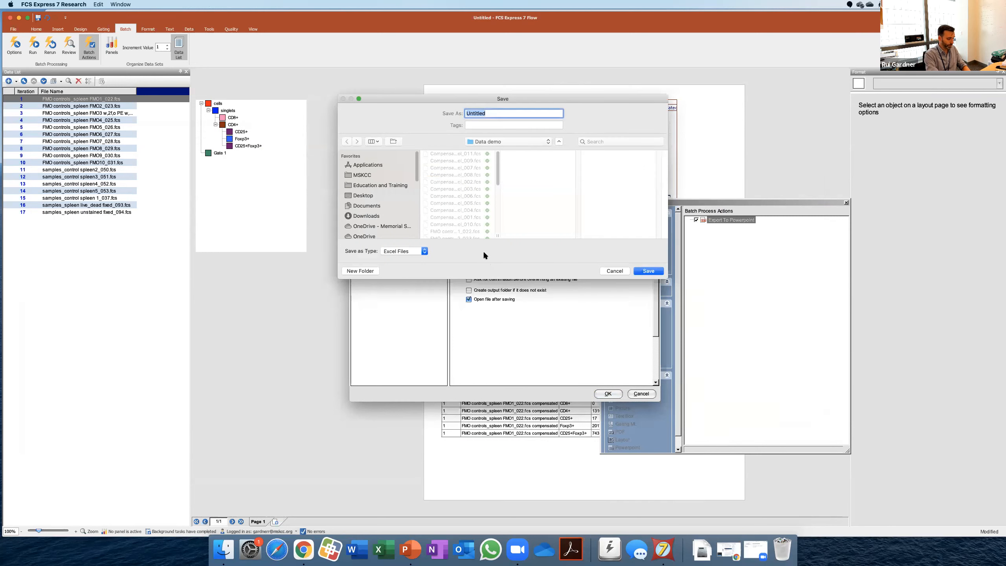
pyautogui.write('report')
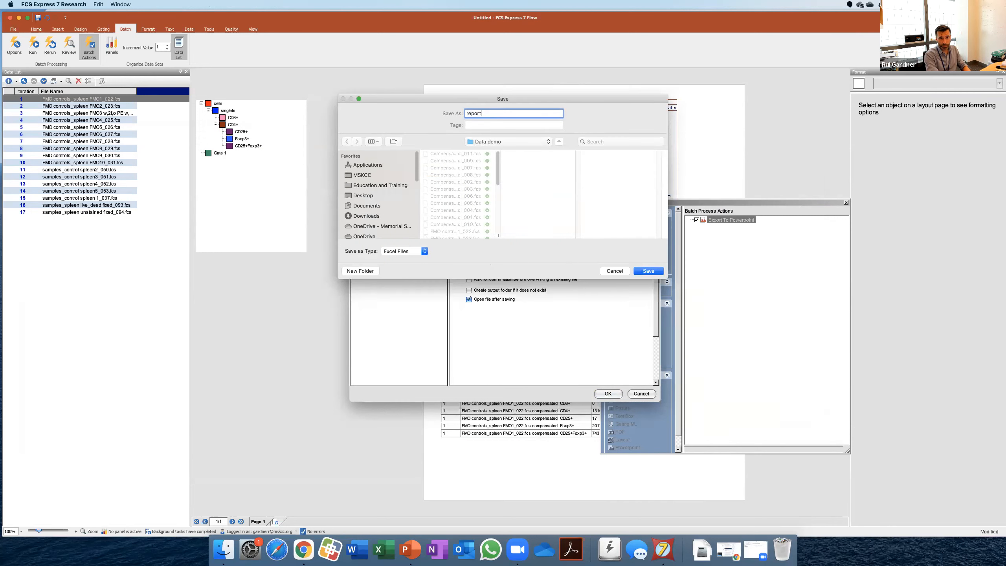
pyautogui.press('Return')
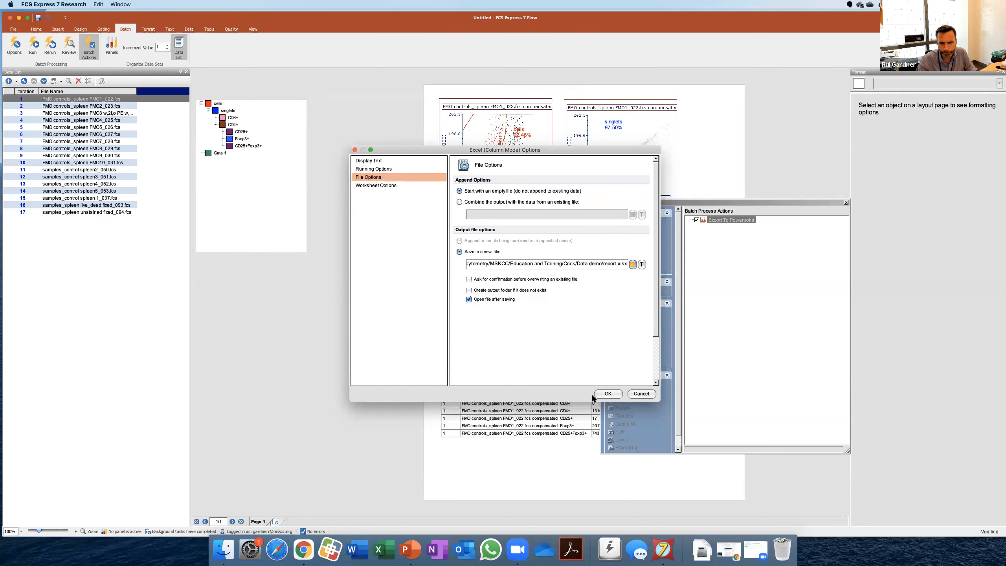
pyautogui.click(607, 393)
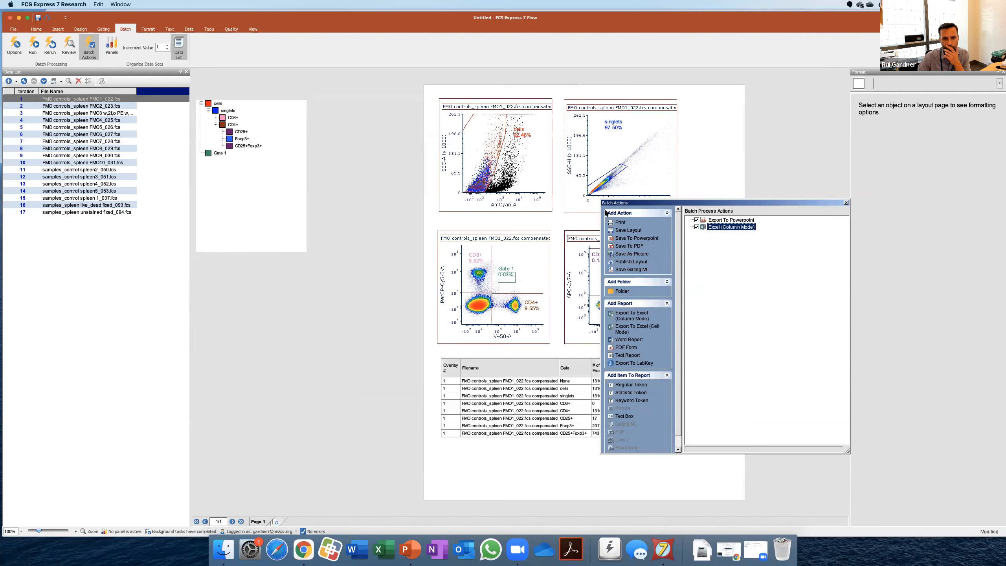
pyautogui.moveTo(402, 223); pyautogui.dragTo(272, 179)
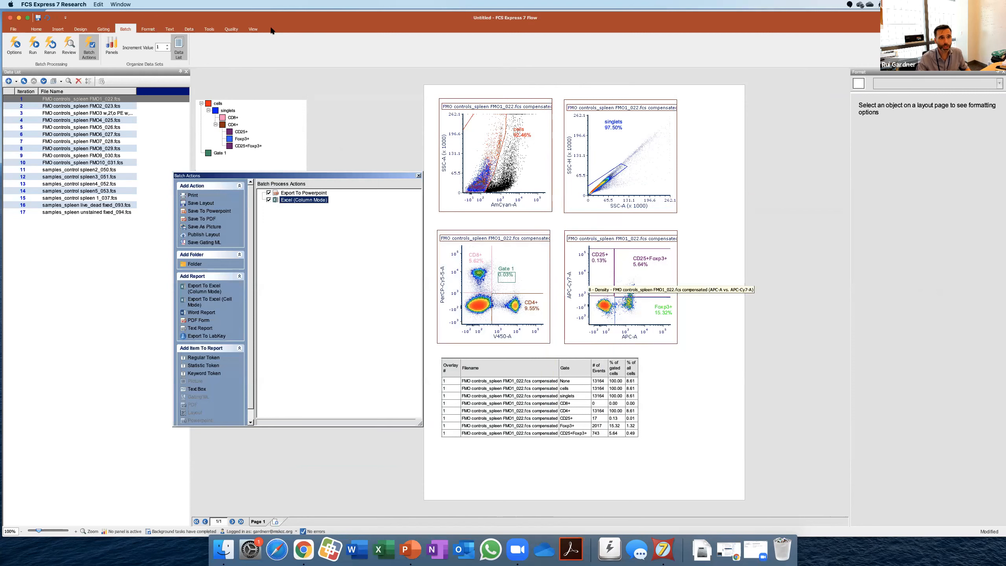
# Insert a new spreadsheet with the default name and place it on the empty area beside the layout page.
pyautogui.click(57, 30)
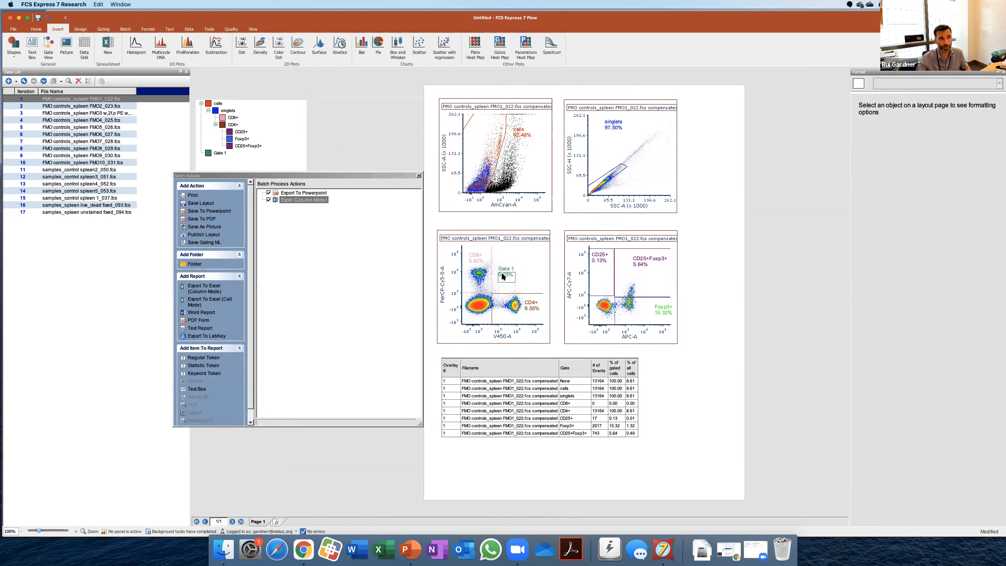
pyautogui.click(108, 46)
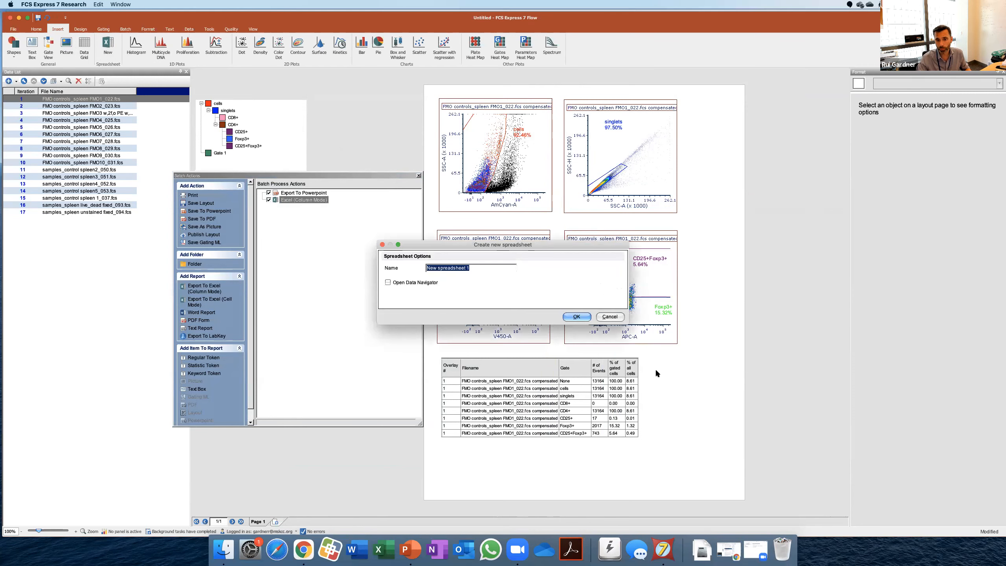
pyautogui.click(576, 317)
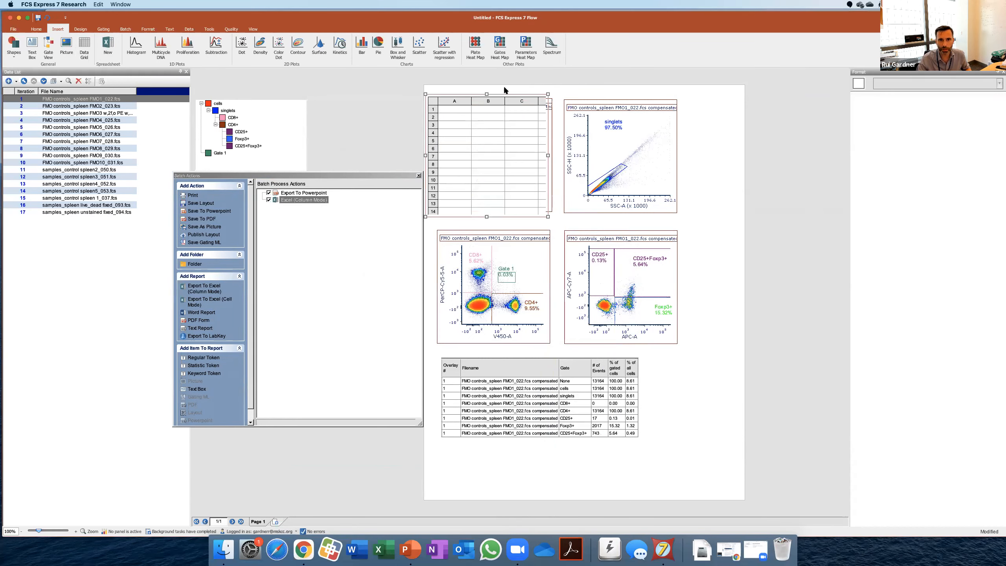
pyautogui.click(506, 92)
pyautogui.moveTo(505, 93); pyautogui.dragTo(774, 292)
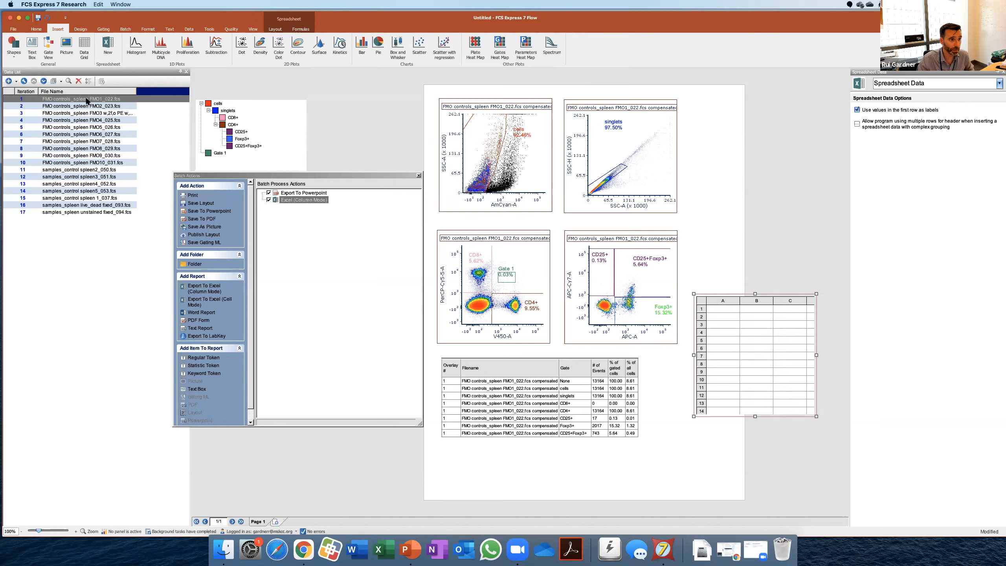
# Add the FMO1_022.fcs data file to spreadsheet cell A3 as a keyword token using the $FIL keyword.
pyautogui.moveTo(98, 100); pyautogui.dragTo(723, 329)
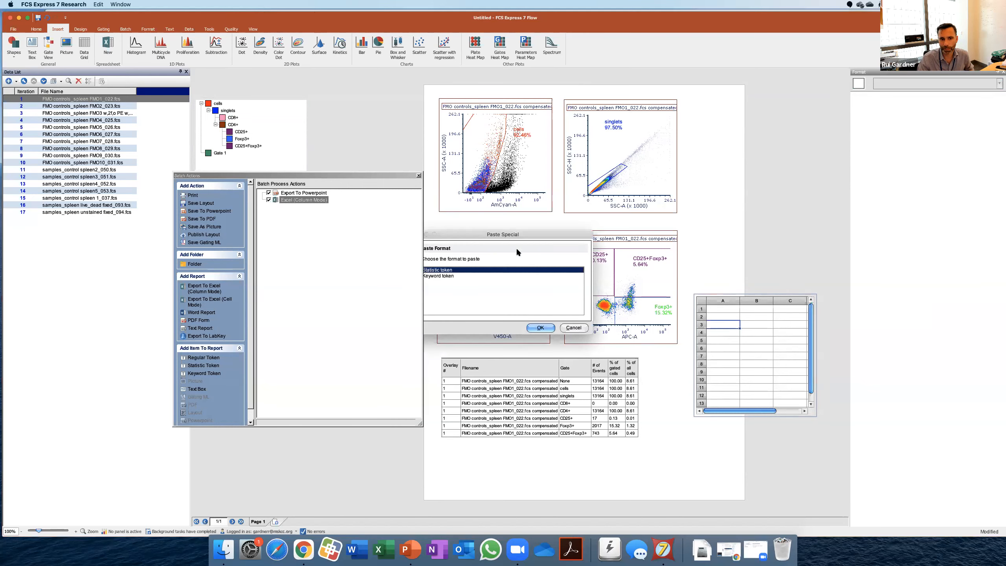
pyautogui.moveTo(511, 238); pyautogui.dragTo(570, 215)
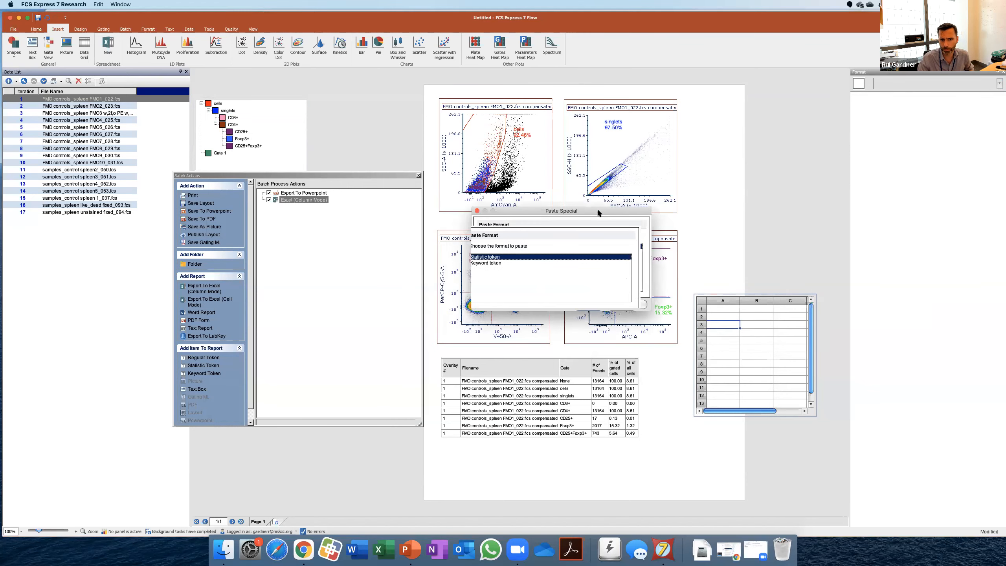
pyautogui.click(505, 253)
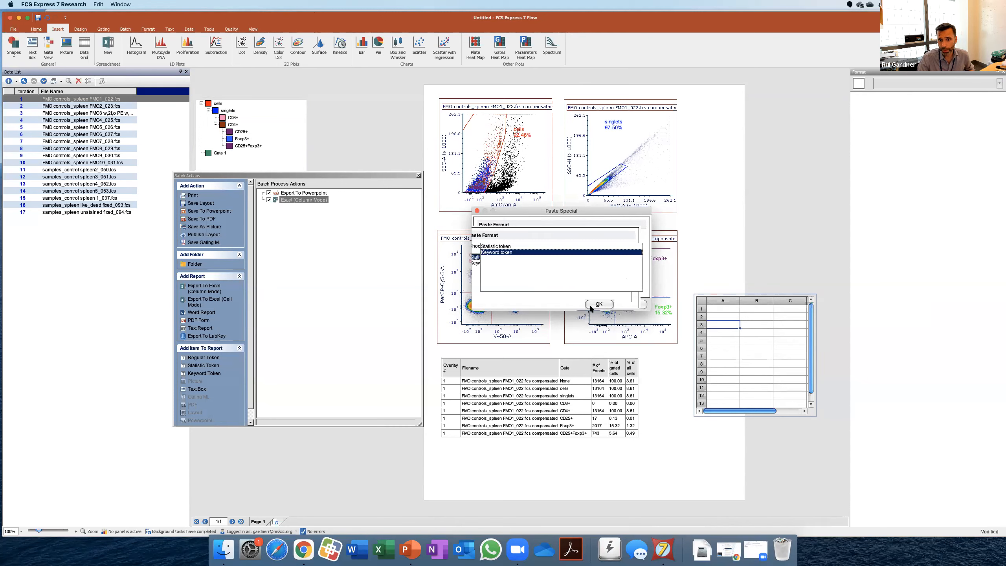
pyautogui.click(590, 305)
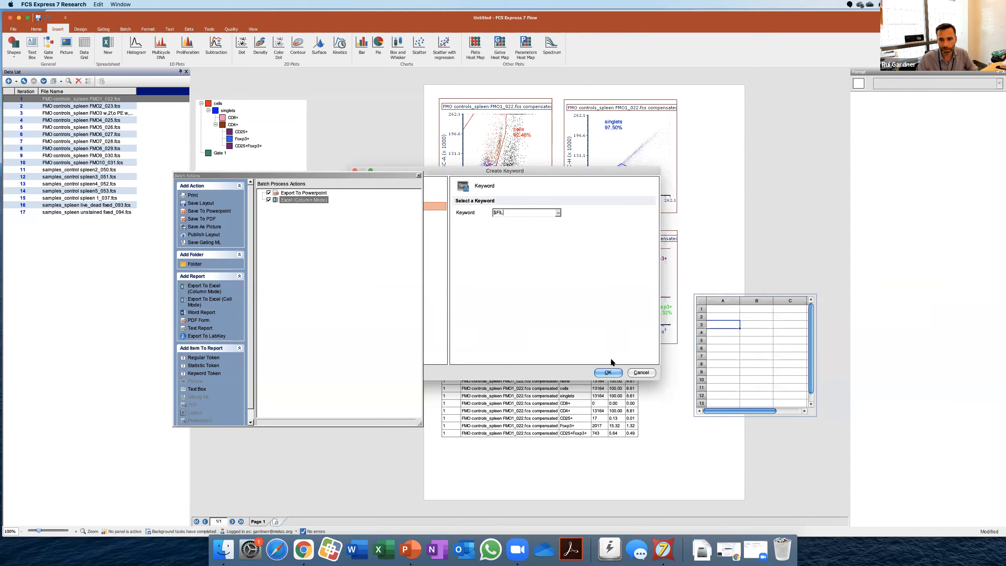
pyautogui.click(609, 372)
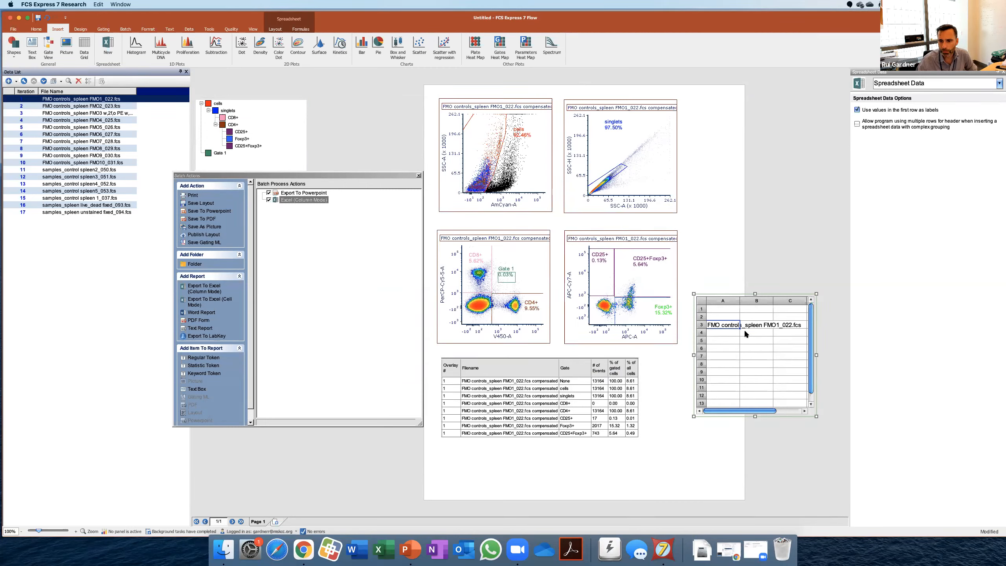
# Add the "% of gated cells" statistic of the CD25+Foxp3+ gate from the APC-A vs. APC-Cy7-A plot to spreadsheet cell B3.
pyautogui.click(758, 324)
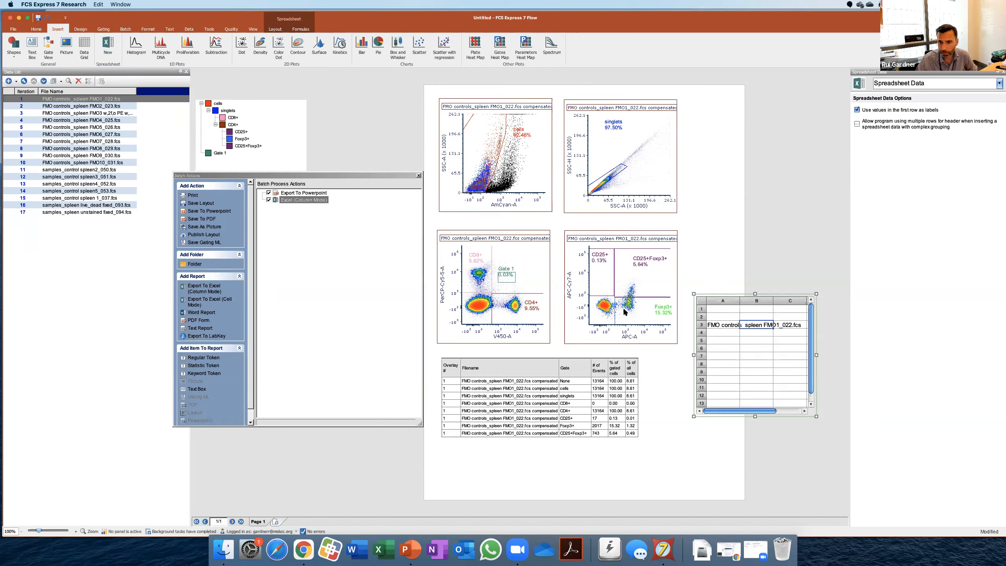
pyautogui.click(636, 253)
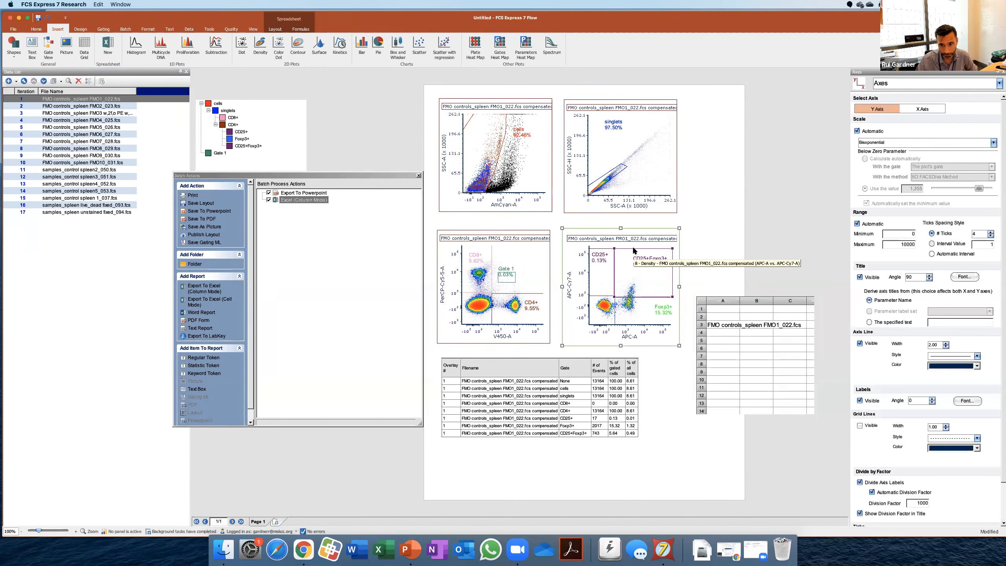
pyautogui.click(751, 327)
pyautogui.moveTo(751, 324); pyautogui.dragTo(751, 324)
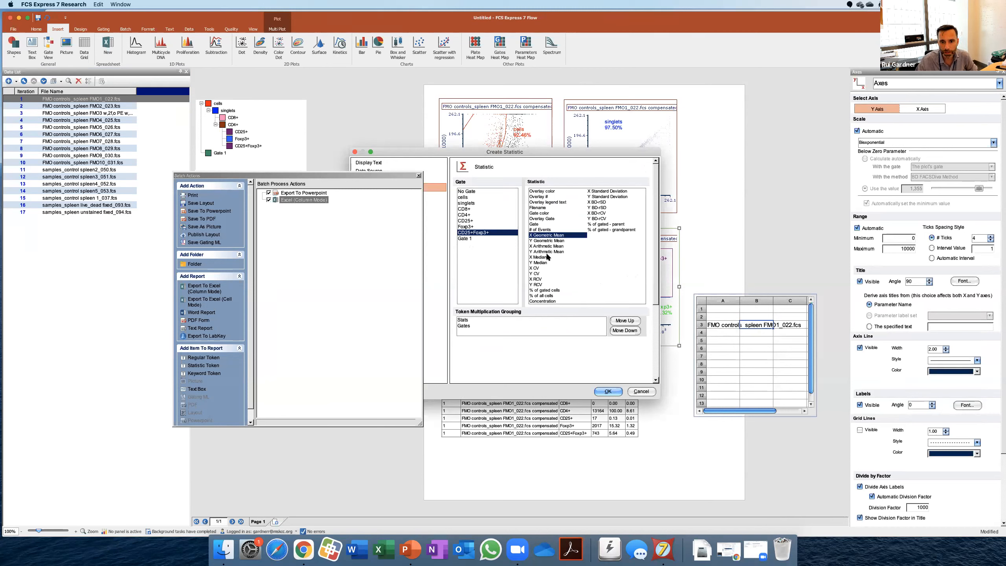
pyautogui.click(547, 290)
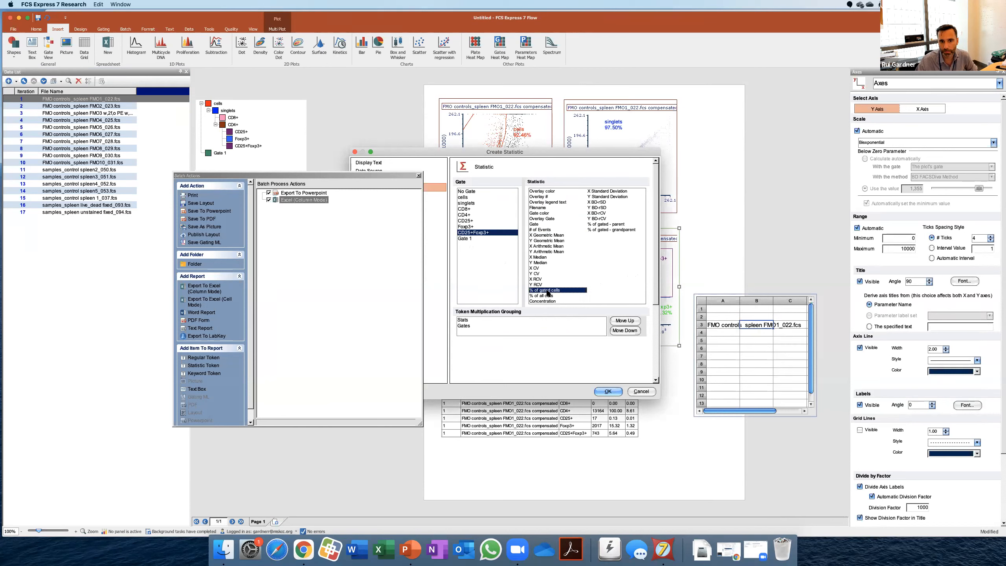
pyautogui.click(609, 391)
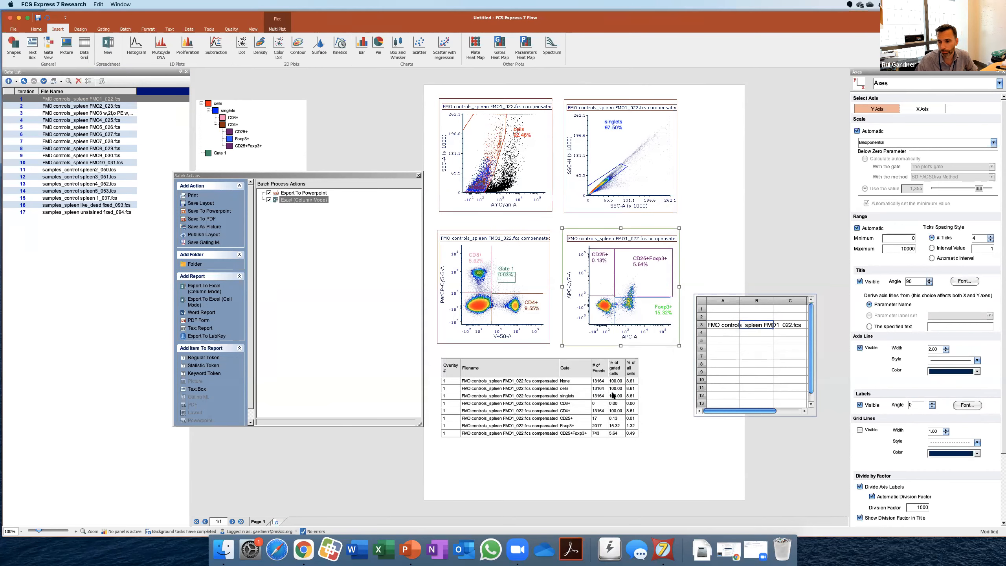
pyautogui.click(762, 369)
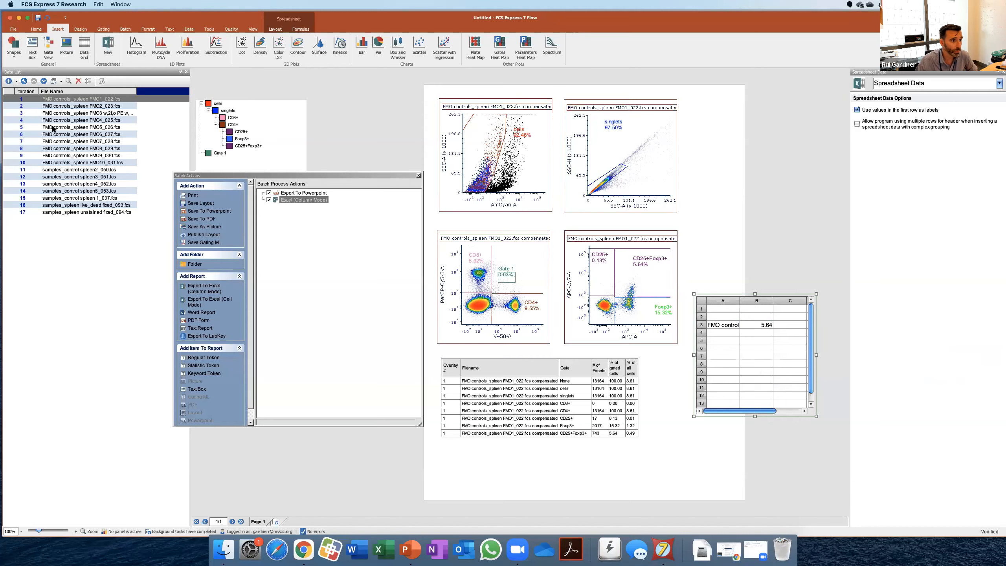
# Load FMO controls_spleen FMO2_023.fcs and samples_control spleen2_050.fcs in turn to check how the spreadsheet tokens update.
pyautogui.click(22, 106)
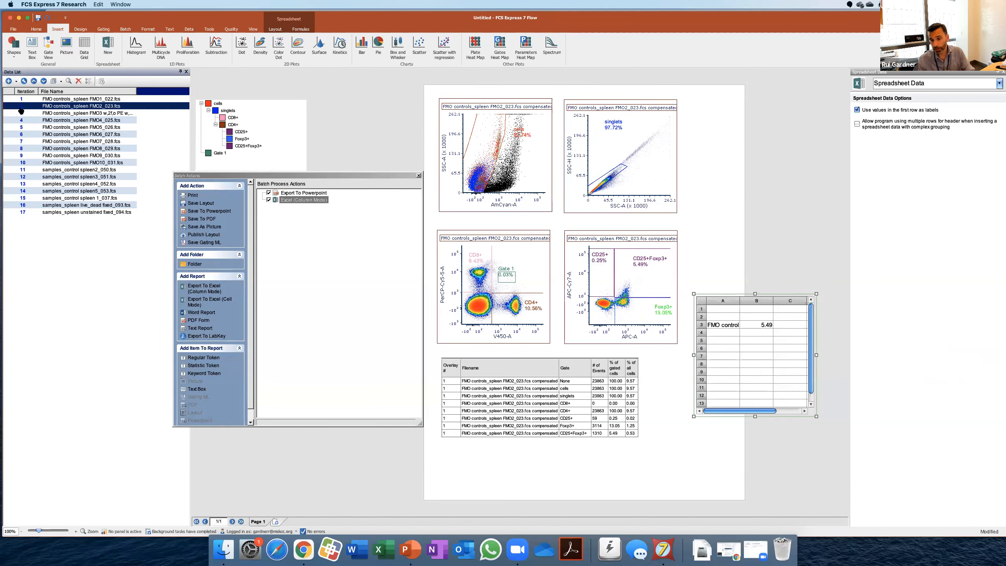
pyautogui.click(23, 170)
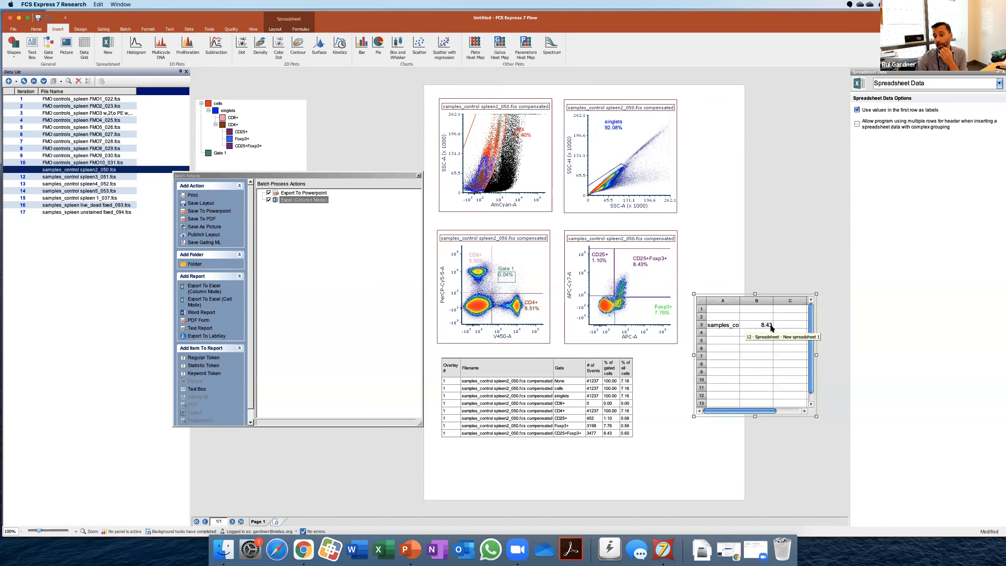
# Add spreadsheet cells A3 and B3 as fields of the Excel (Column Mode) batch action.
pyautogui.click(728, 327)
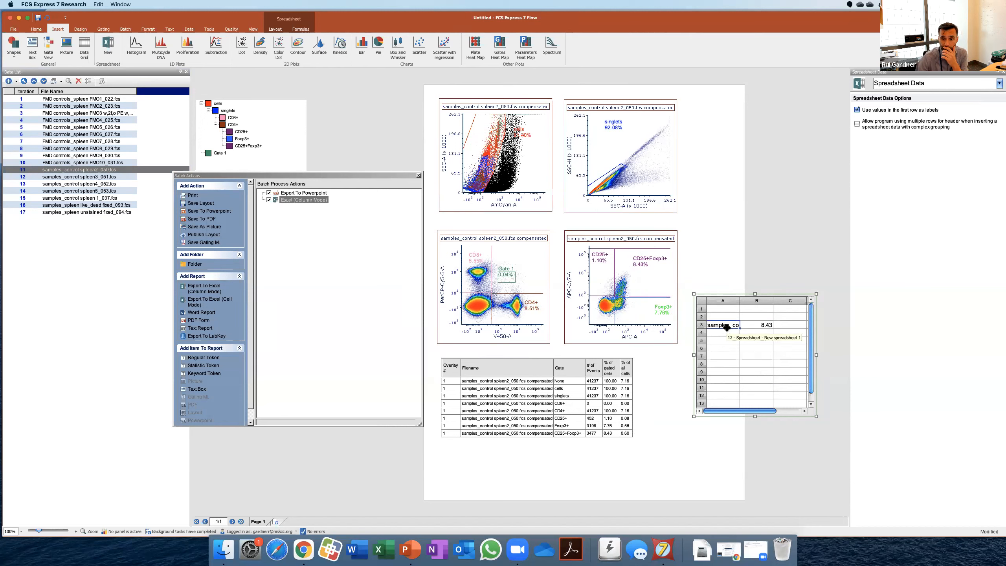
pyautogui.press('super+c')
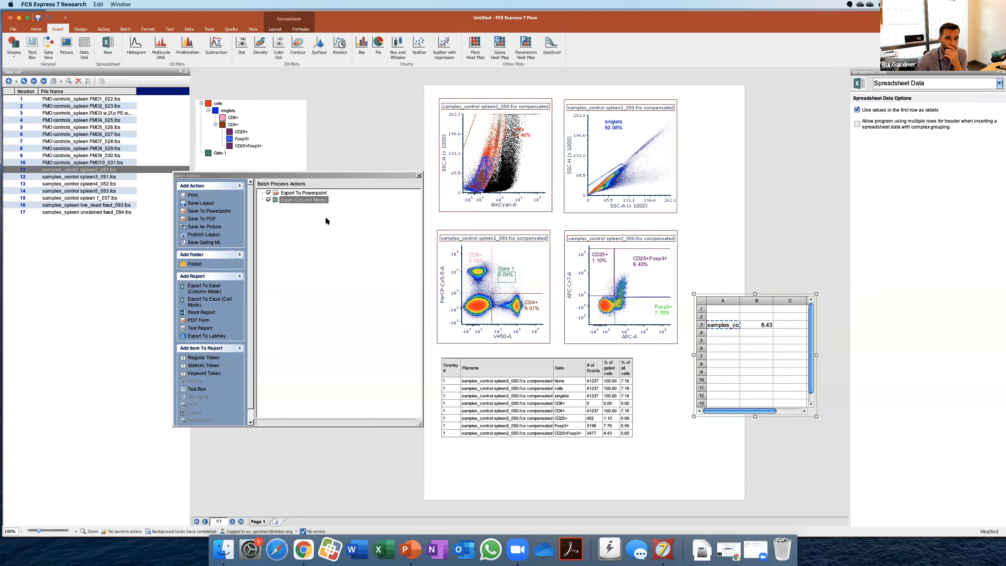
pyautogui.click(320, 201)
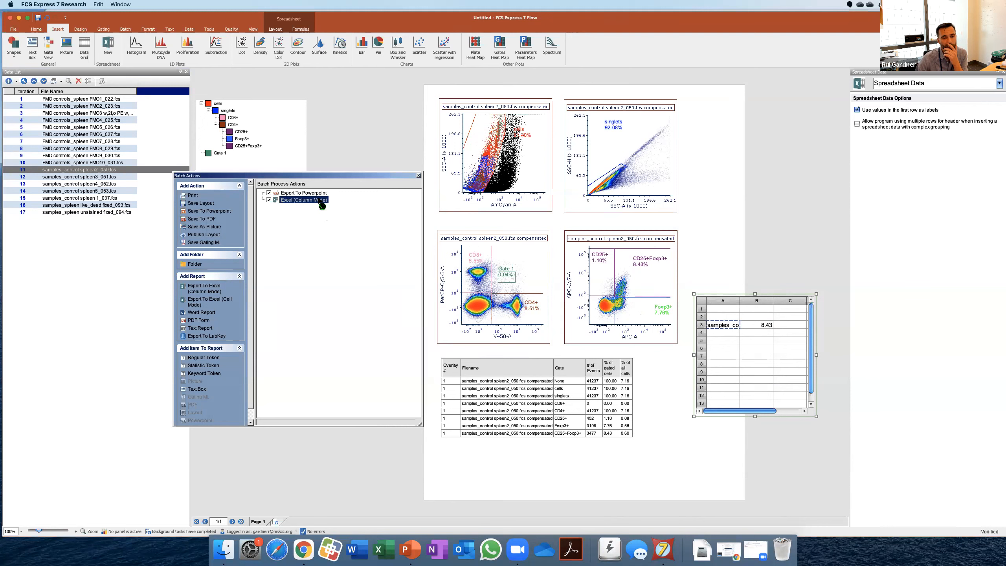
pyautogui.press('super+v')
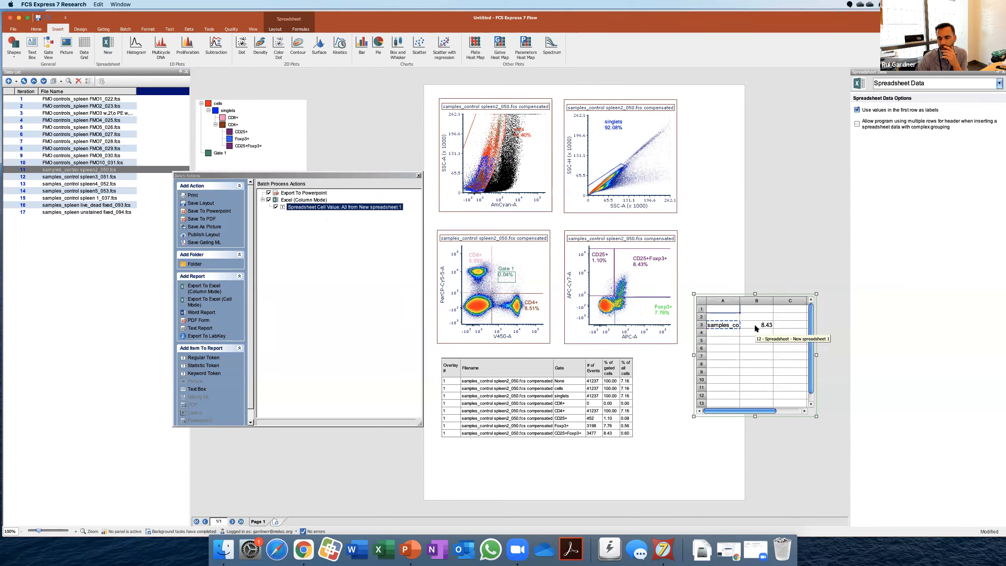
pyautogui.click(755, 326)
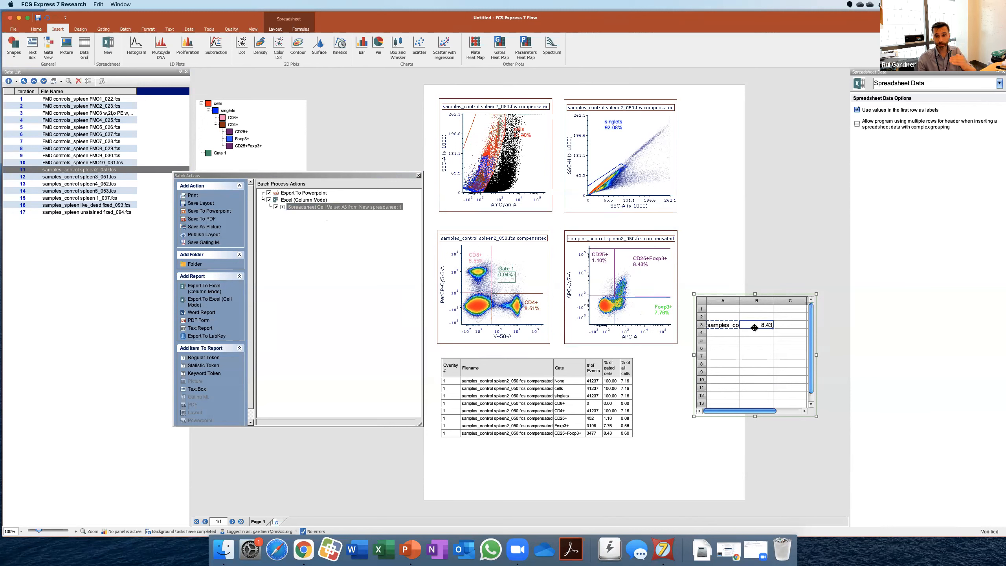
pyautogui.moveTo(755, 327); pyautogui.dragTo(308, 208)
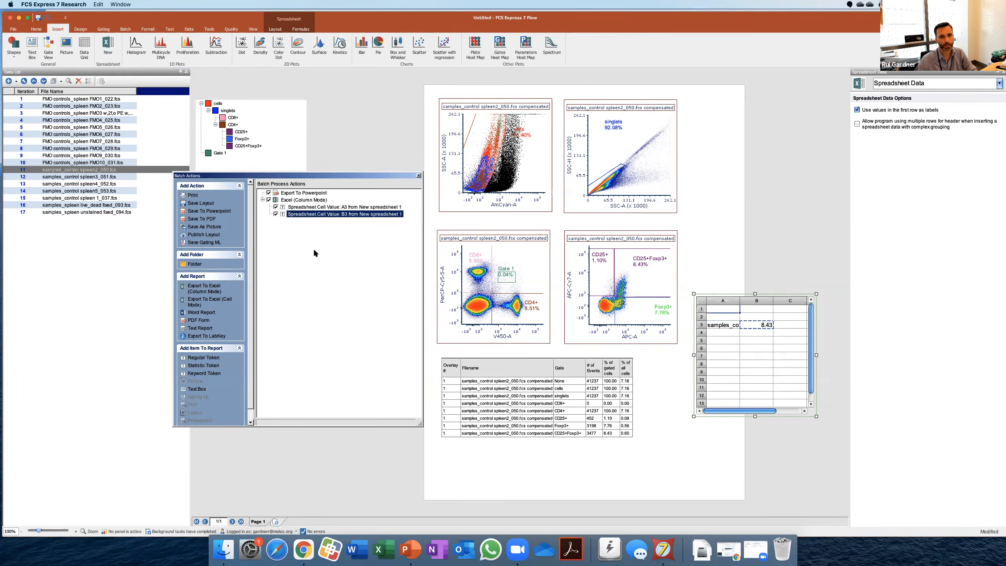
# Set the column name of the B3 field in the Excel export to "Foxp3+CD25+".
pyautogui.rightClick(332, 216)
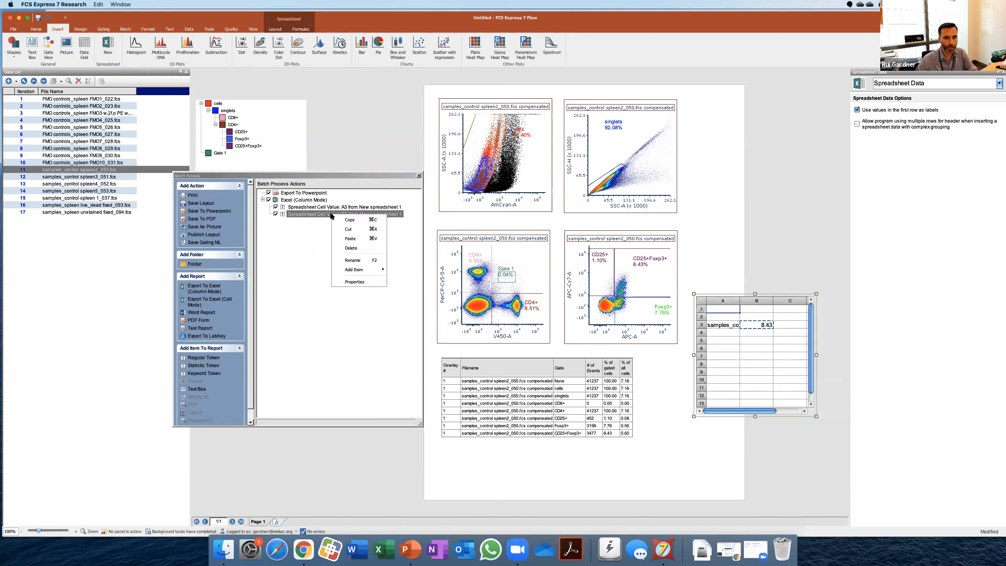
pyautogui.click(365, 282)
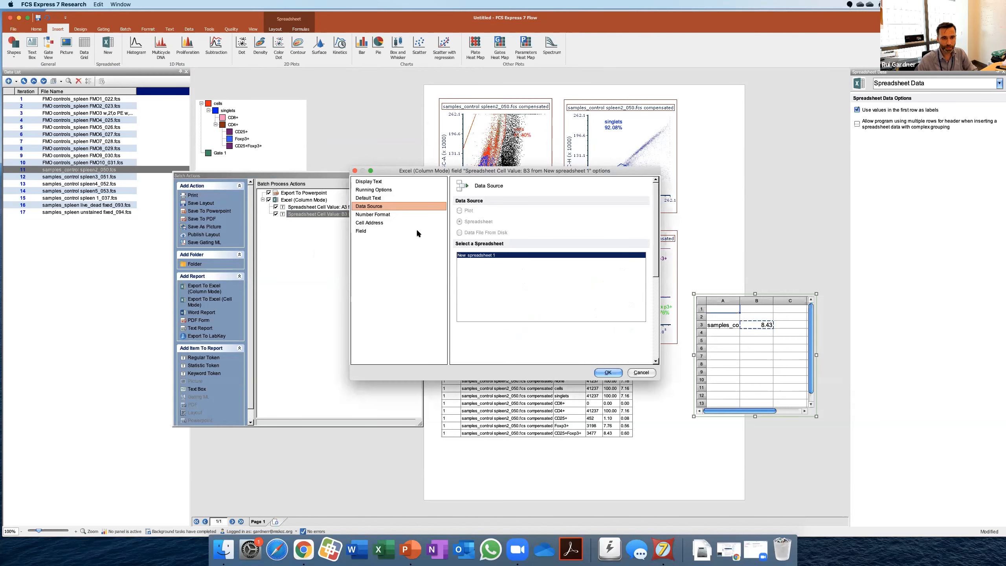
pyautogui.click(371, 231)
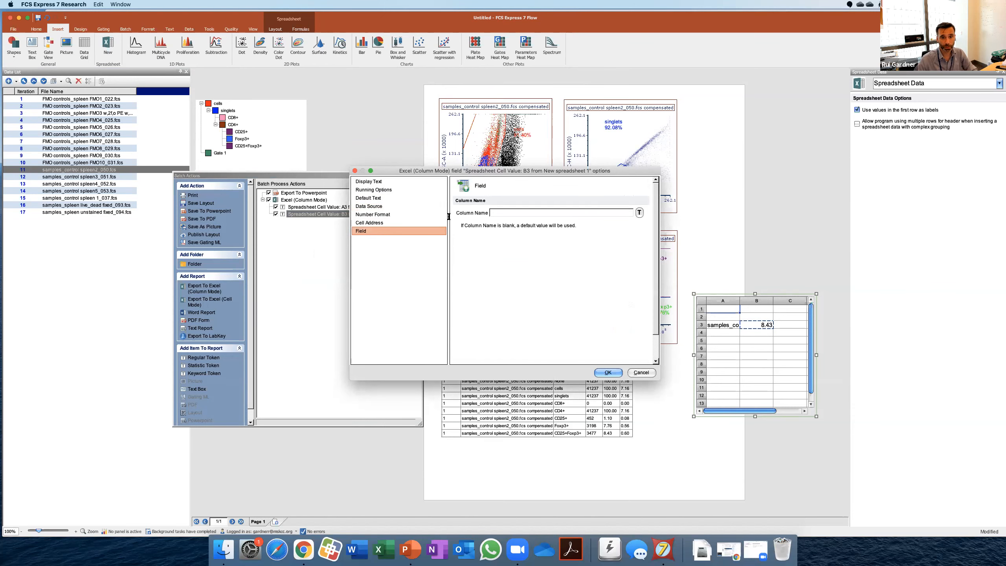
pyautogui.click(526, 215)
pyautogui.write('FO')
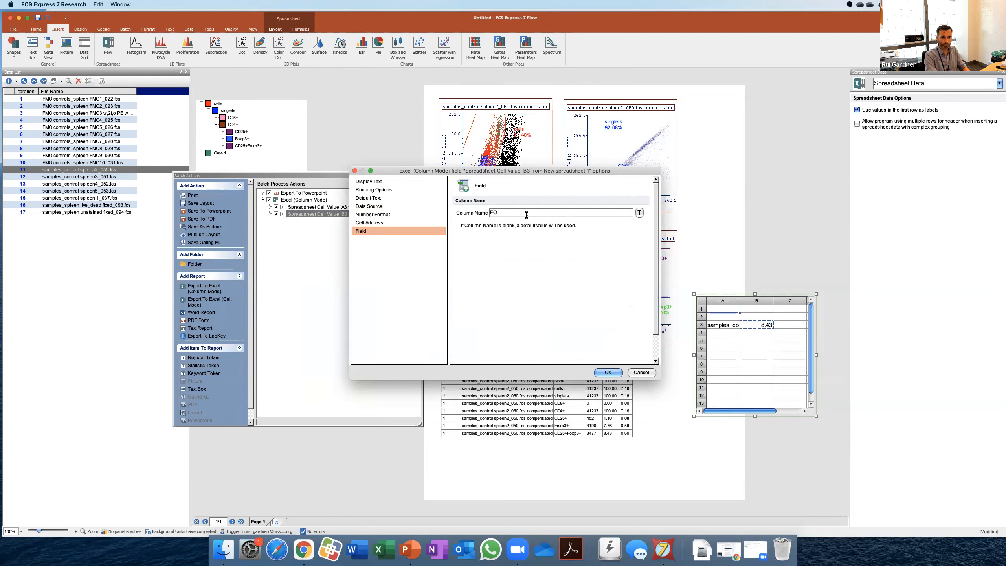
pyautogui.write('xp3+CD')
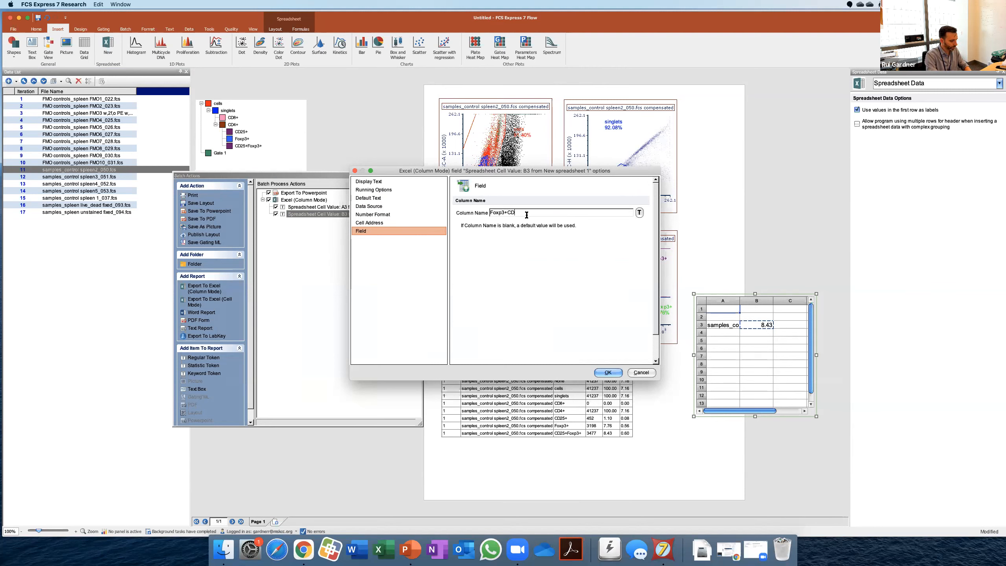
pyautogui.write('25+')
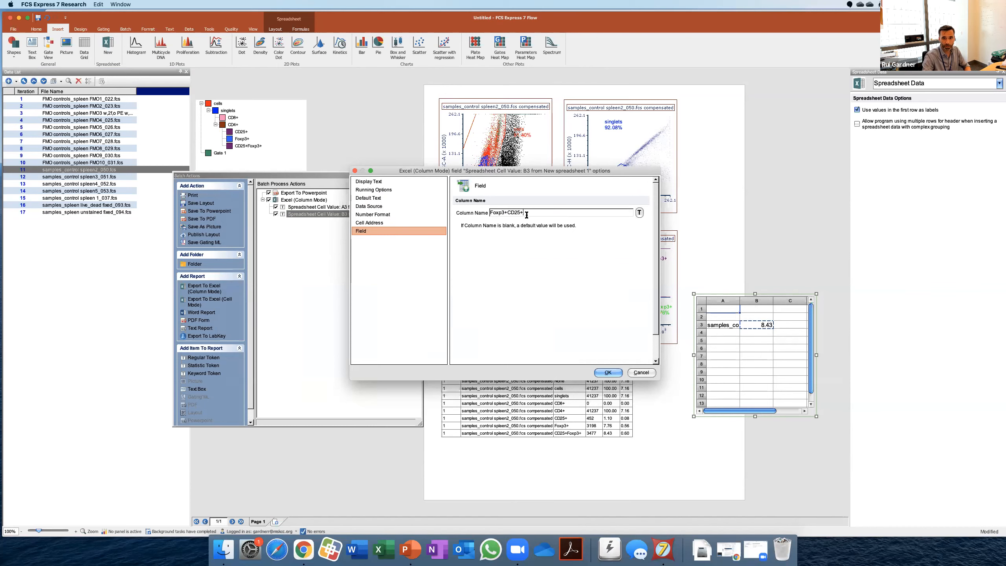
pyautogui.click(608, 372)
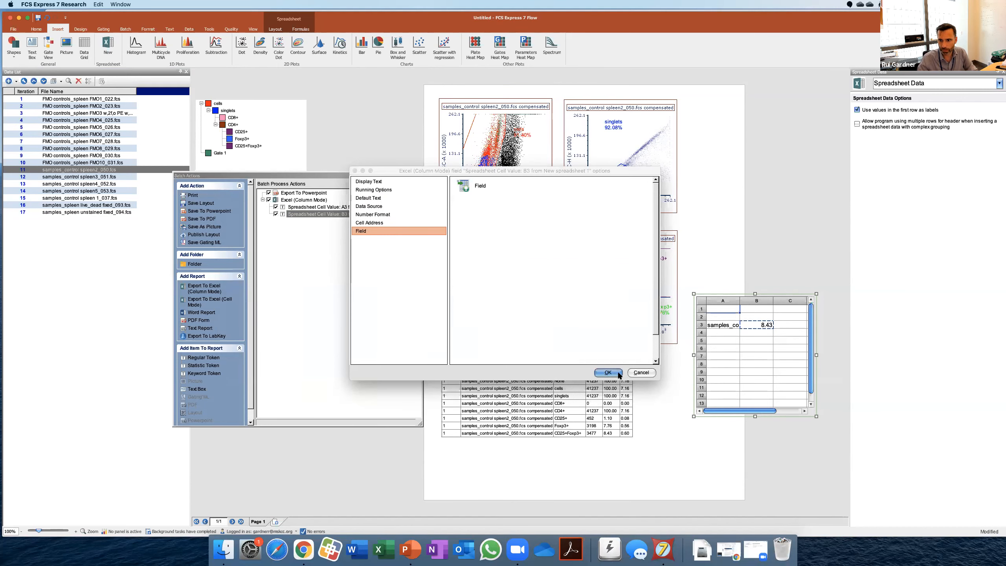
# Set the column name of the A3 field in the Excel export to "Filename".
pyautogui.rightClick(300, 210)
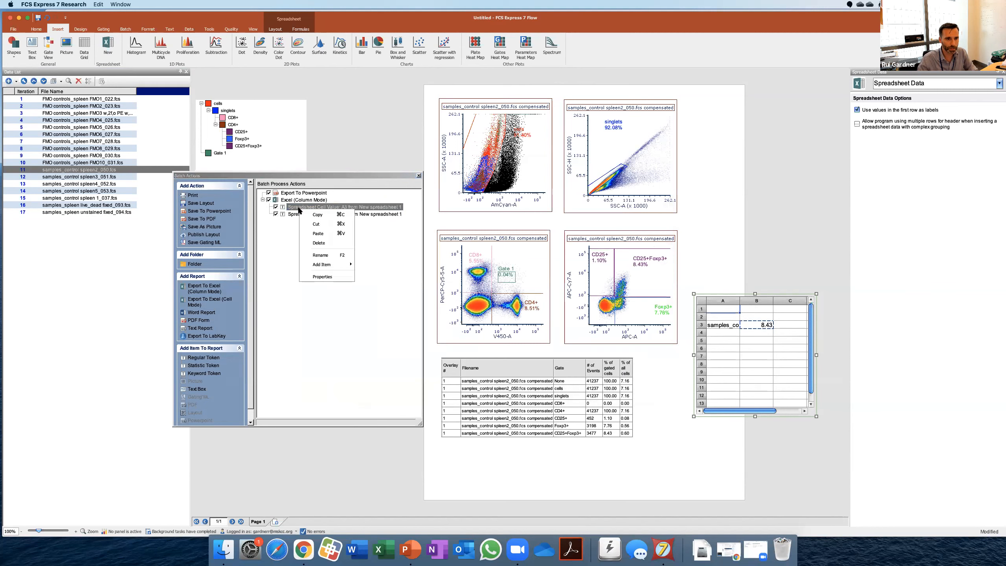
pyautogui.click(333, 277)
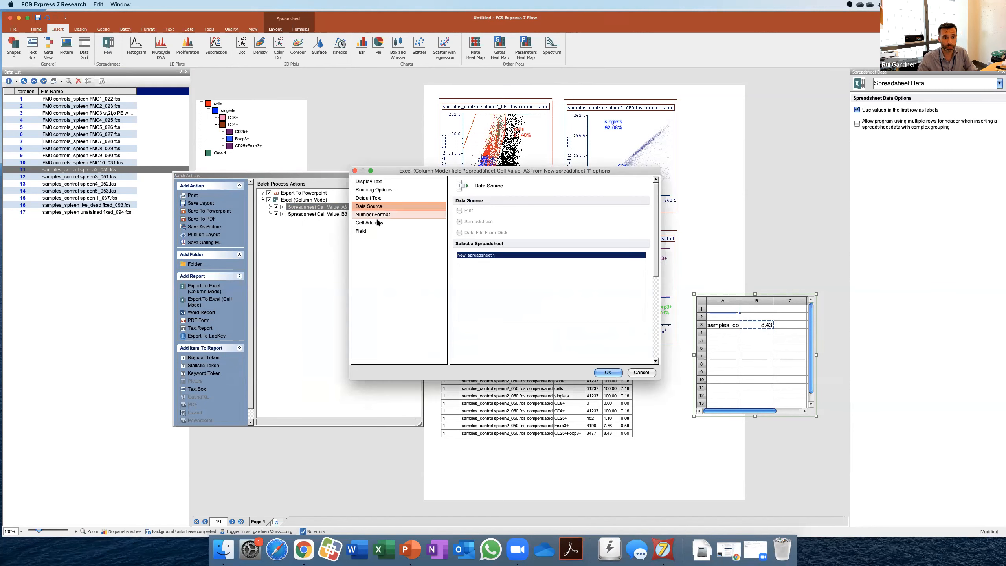
pyautogui.click(368, 206)
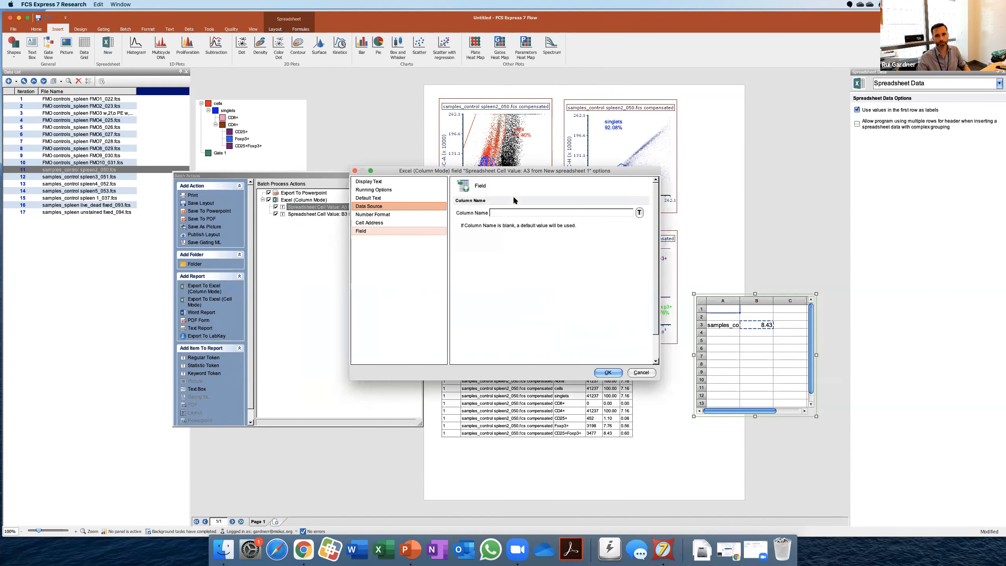
pyautogui.write('Filename')
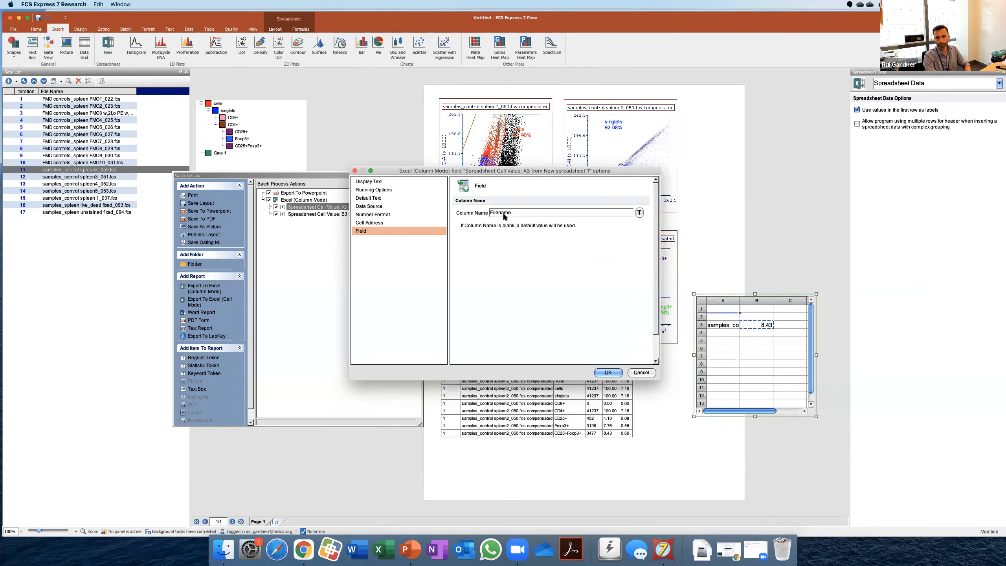
pyautogui.press('Return')
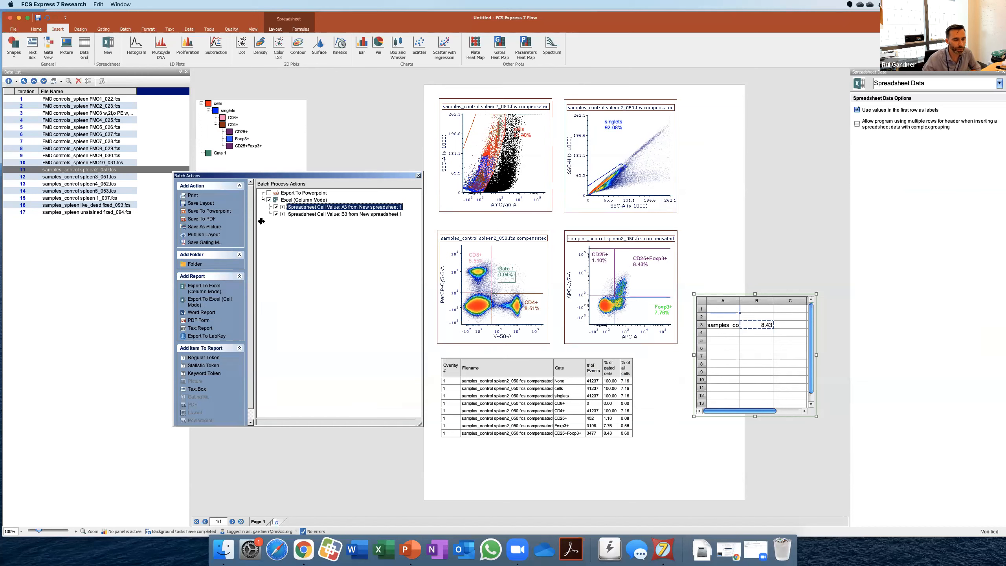
# Run the batch export to Excel (Column Mode), starting from samples_control spleen2_050.fcs in the data list.
pyautogui.click(23, 172)
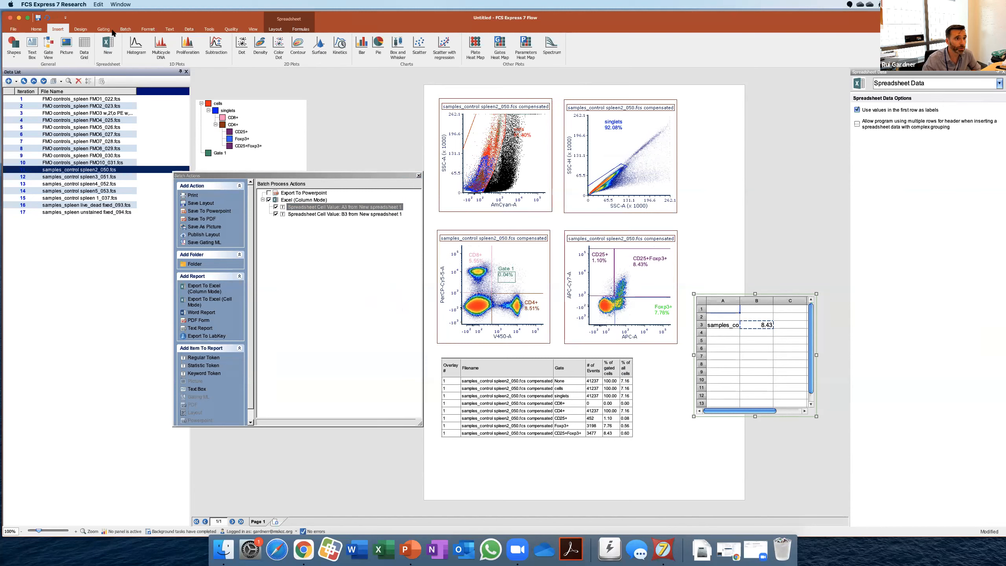
pyautogui.click(125, 29)
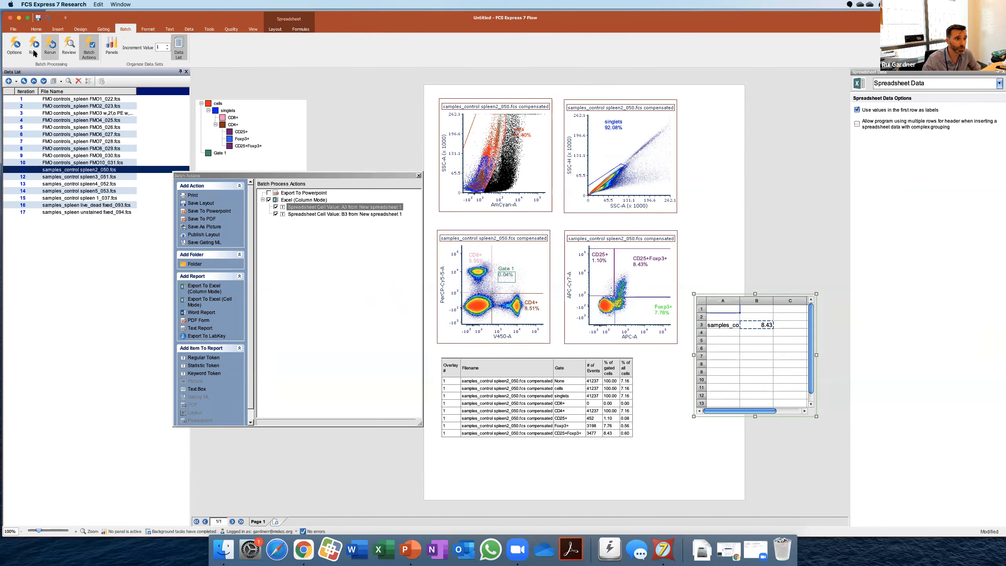
pyautogui.click(33, 48)
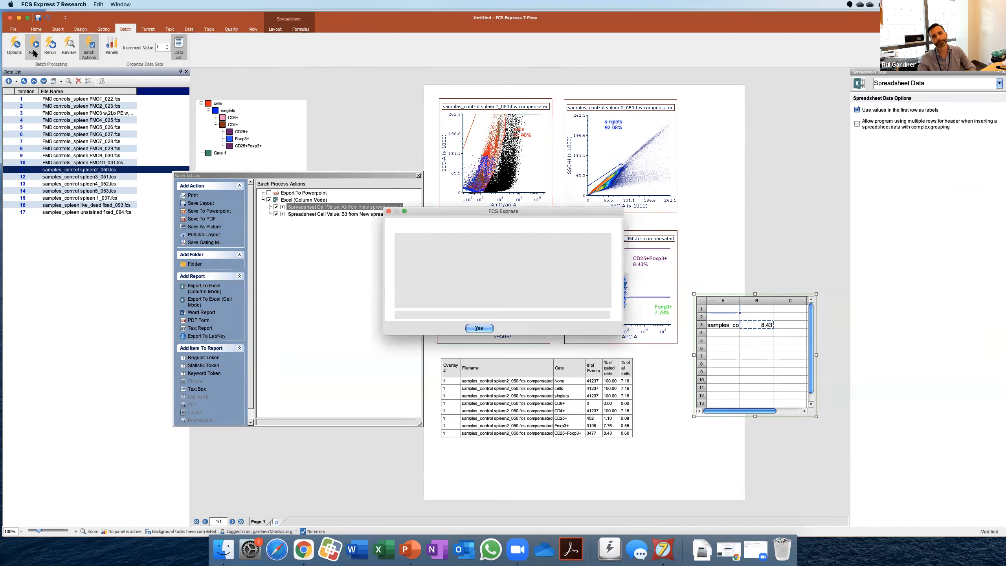
pyautogui.click(480, 329)
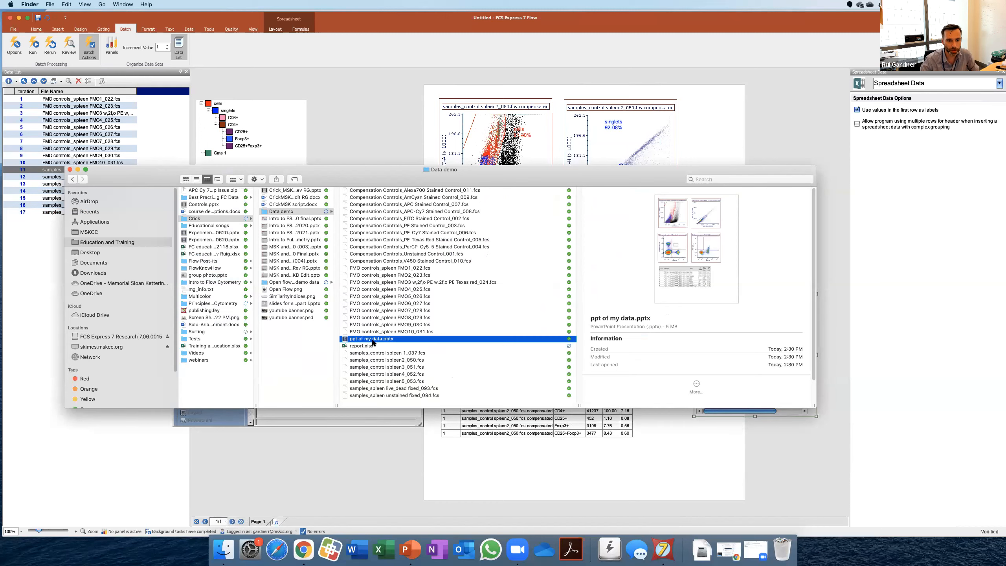
# Open the exported report.xlsx from the Data demo folder in Excel and autofit columns A and B to their contents.
pyautogui.click(371, 347)
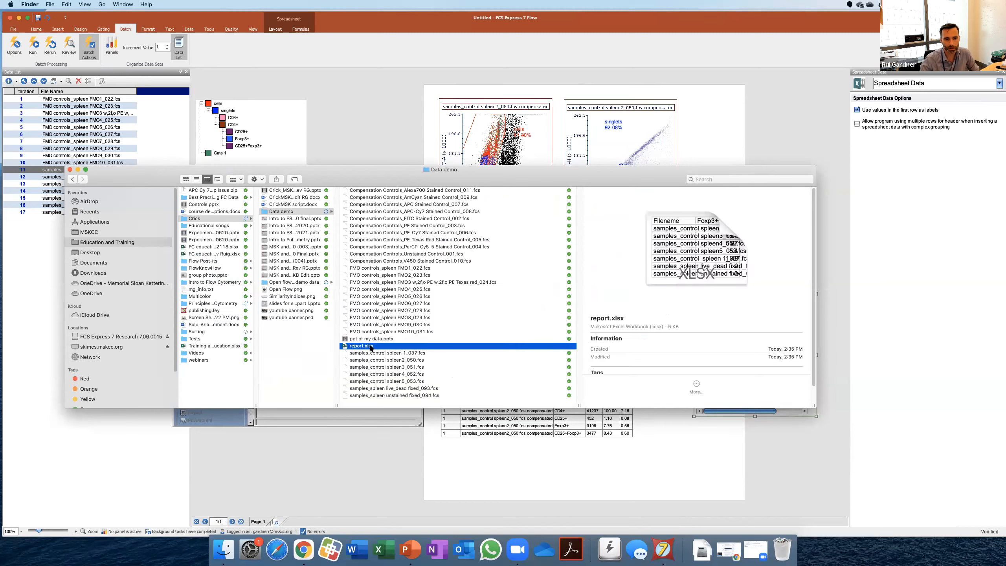
pyautogui.doubleClick(371, 347)
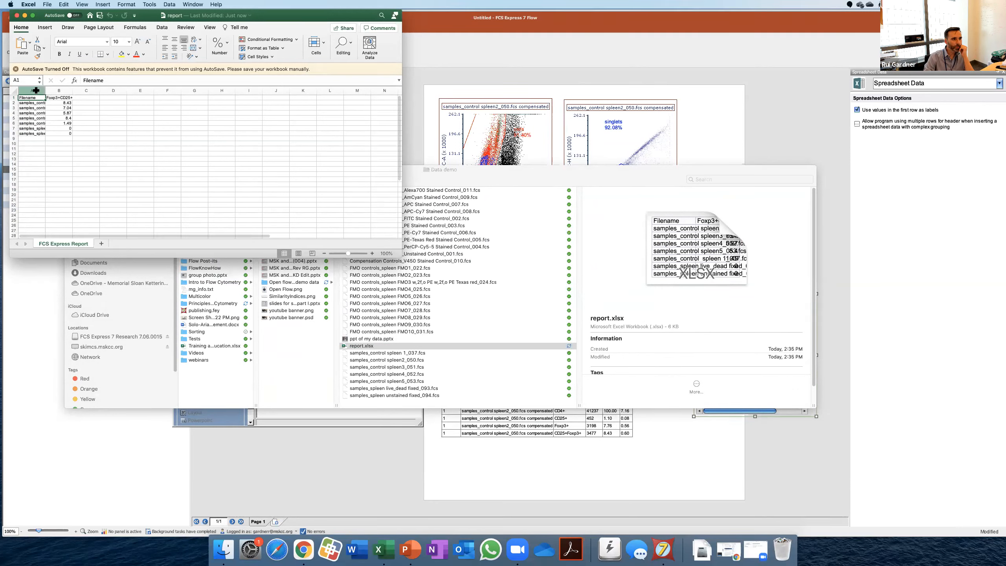
pyautogui.moveTo(32, 90); pyautogui.dragTo(66, 91)
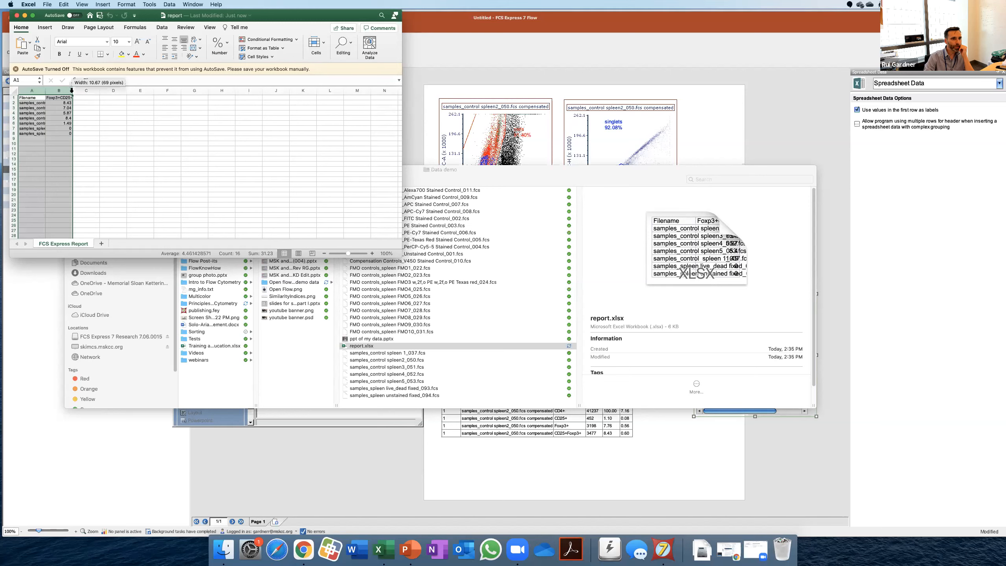
pyautogui.doubleClick(72, 91)
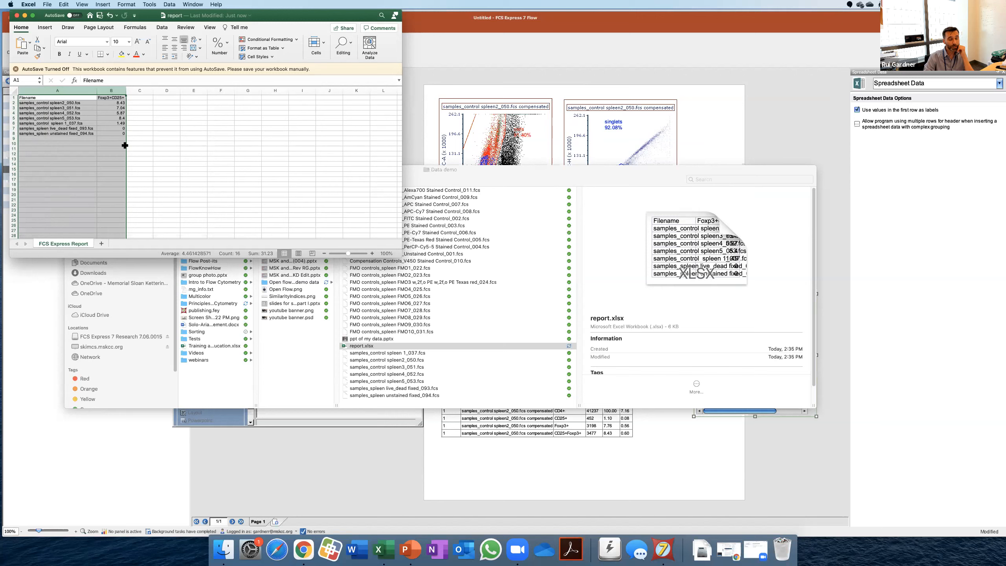
pyautogui.click(147, 148)
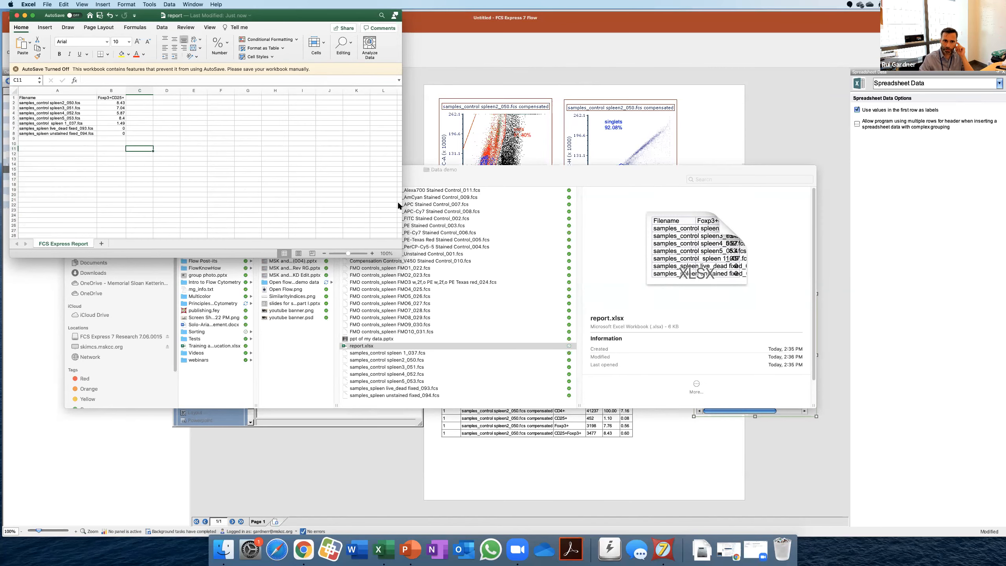
# Switch back from the Excel report to the FCS Express 7 layout.
pyautogui.click(326, 422)
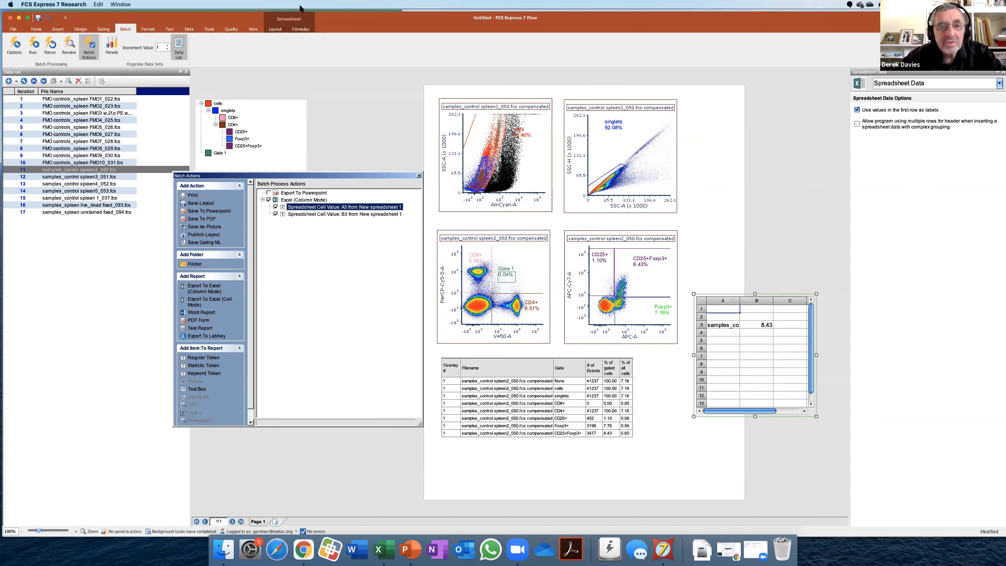
pyautogui.click(316, 5)
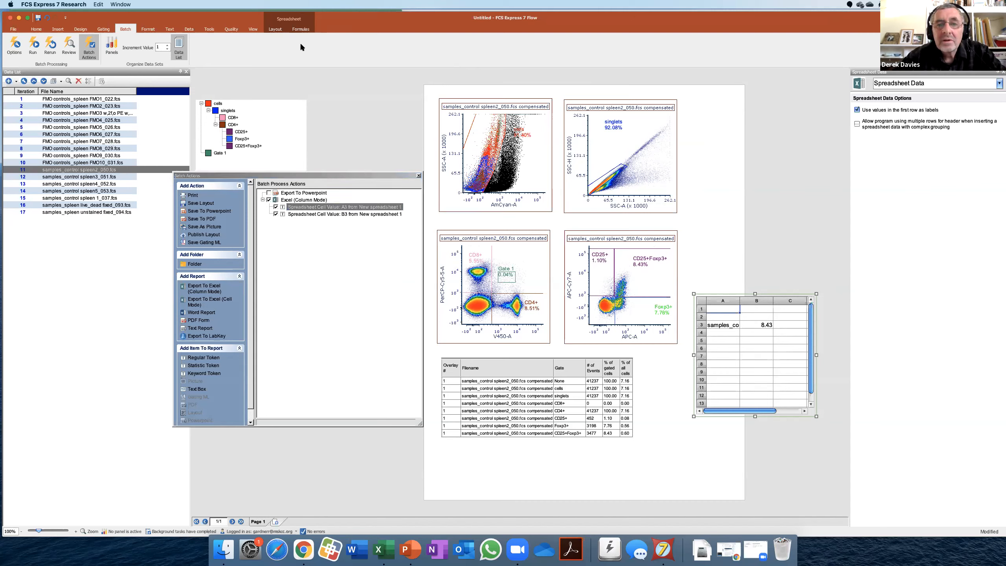